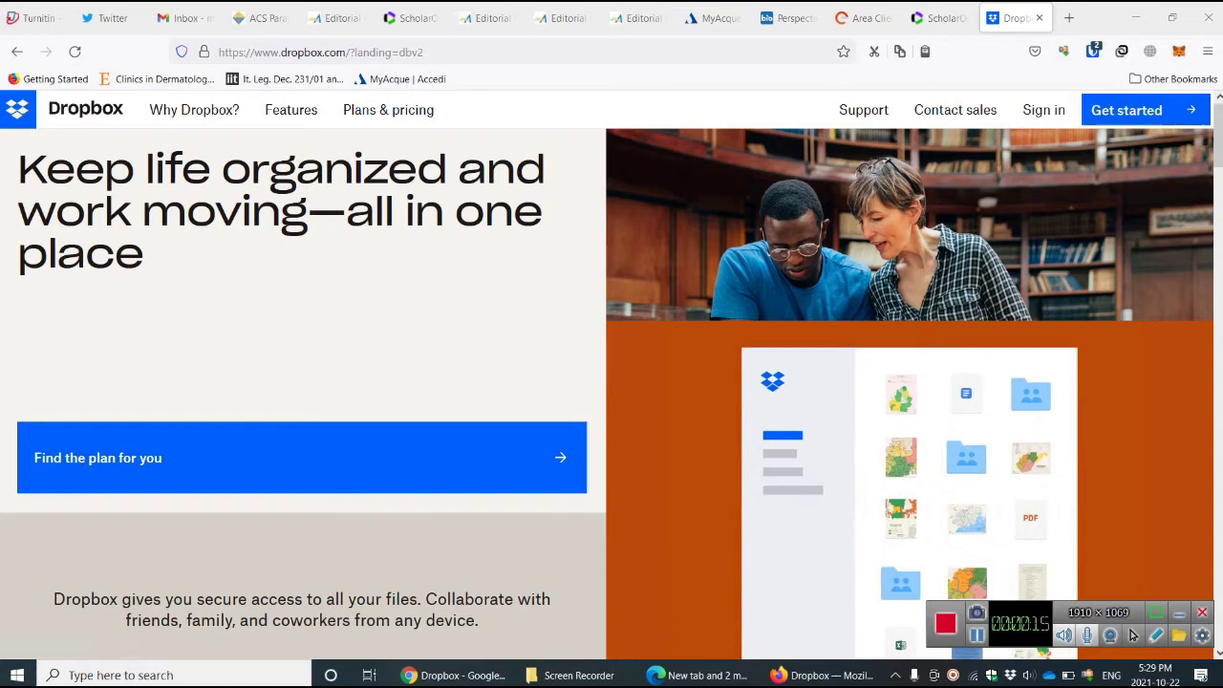
Sign in to Dropbox and review the personal account's plan, storage usage and earned bonus space.
left_click(1044, 110)
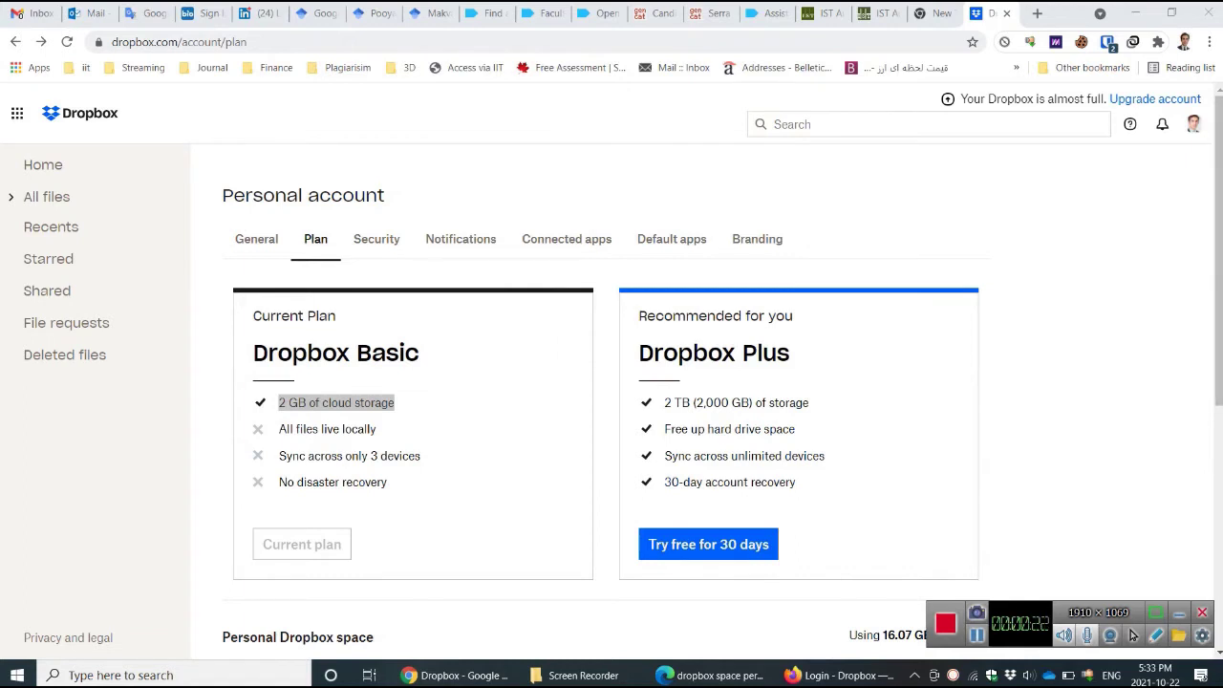
mouse_move(1218, 251)
left_mouse_down()
mouse_move(1218, 285)
mouse_move(1218, 275)
left_mouse_up()
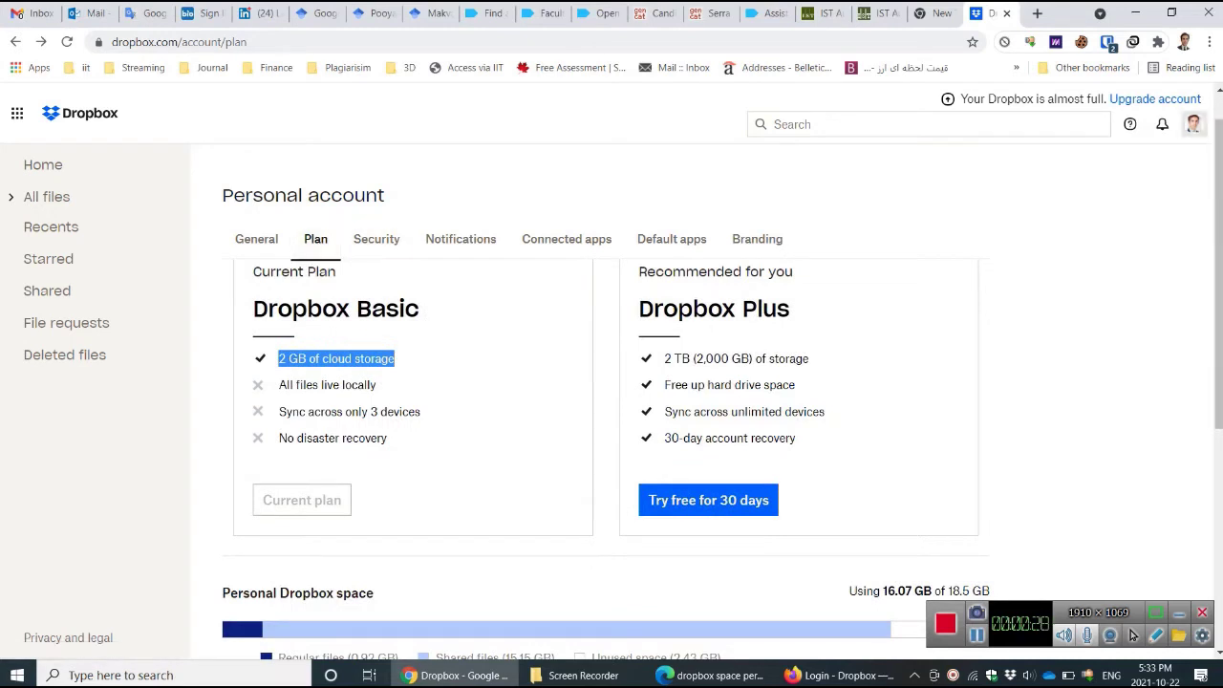
left_click(1194, 124)
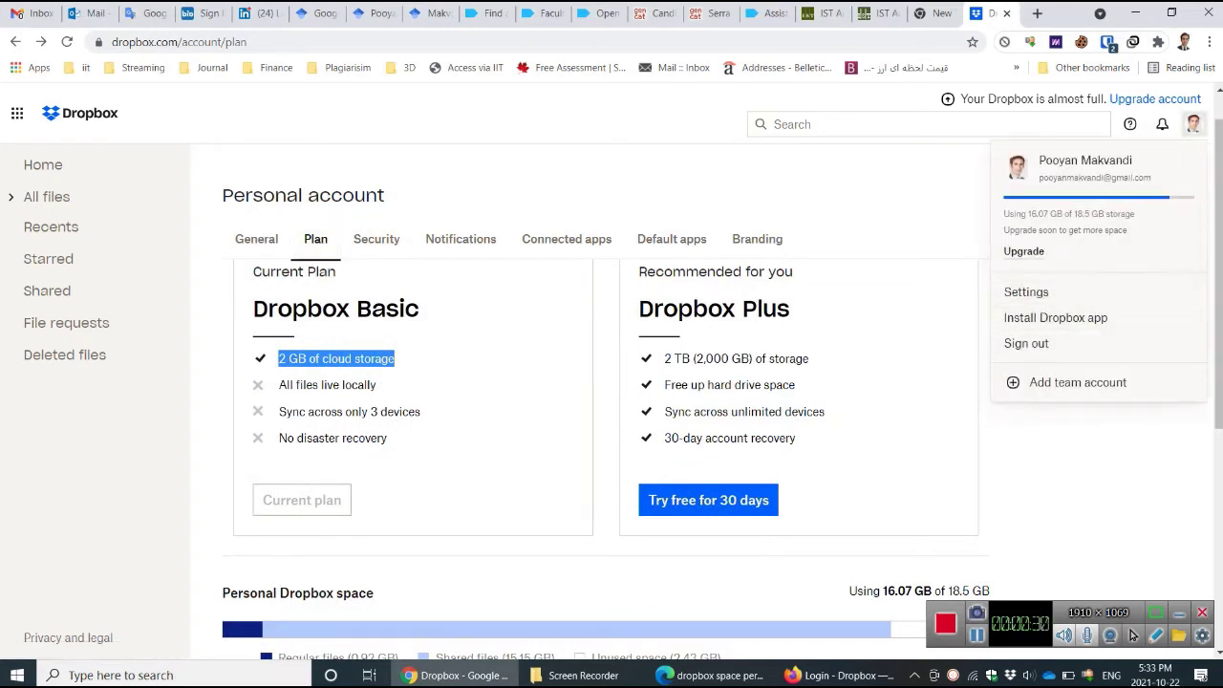
left_click_drag(1218, 274, 1219, 436)
Go to the friend referral page and look over the available ways to invite friends.
left_click(952, 441)
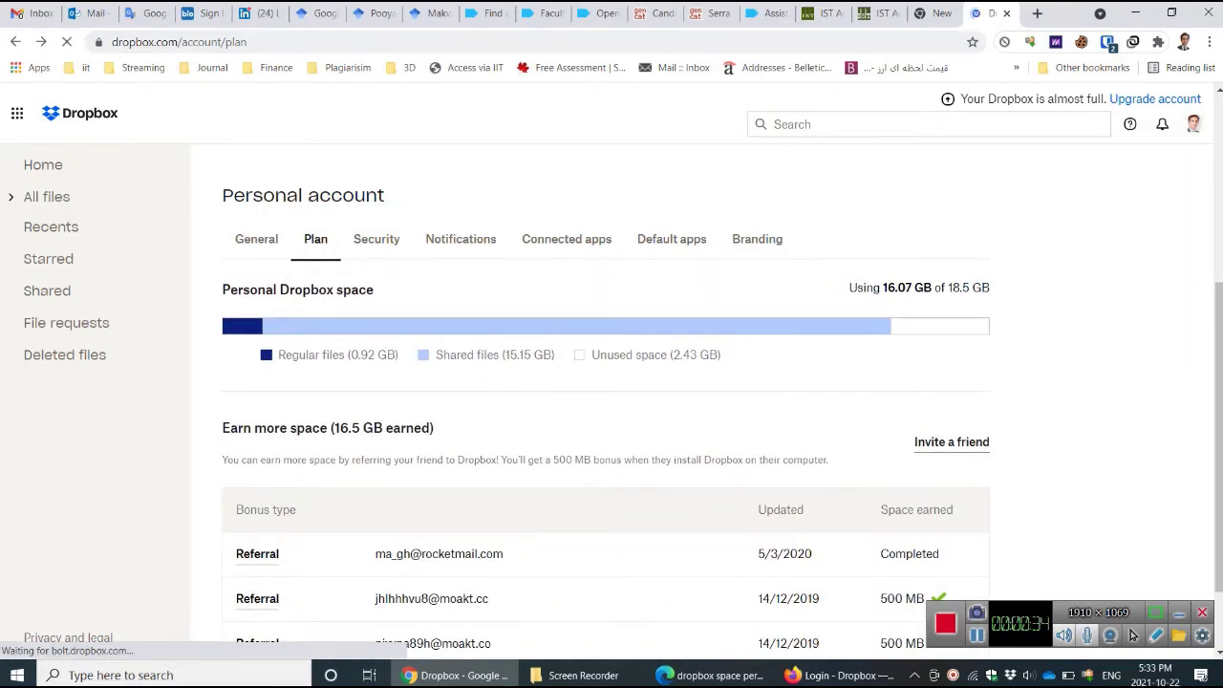
scroll(612, 382, "down", 3)
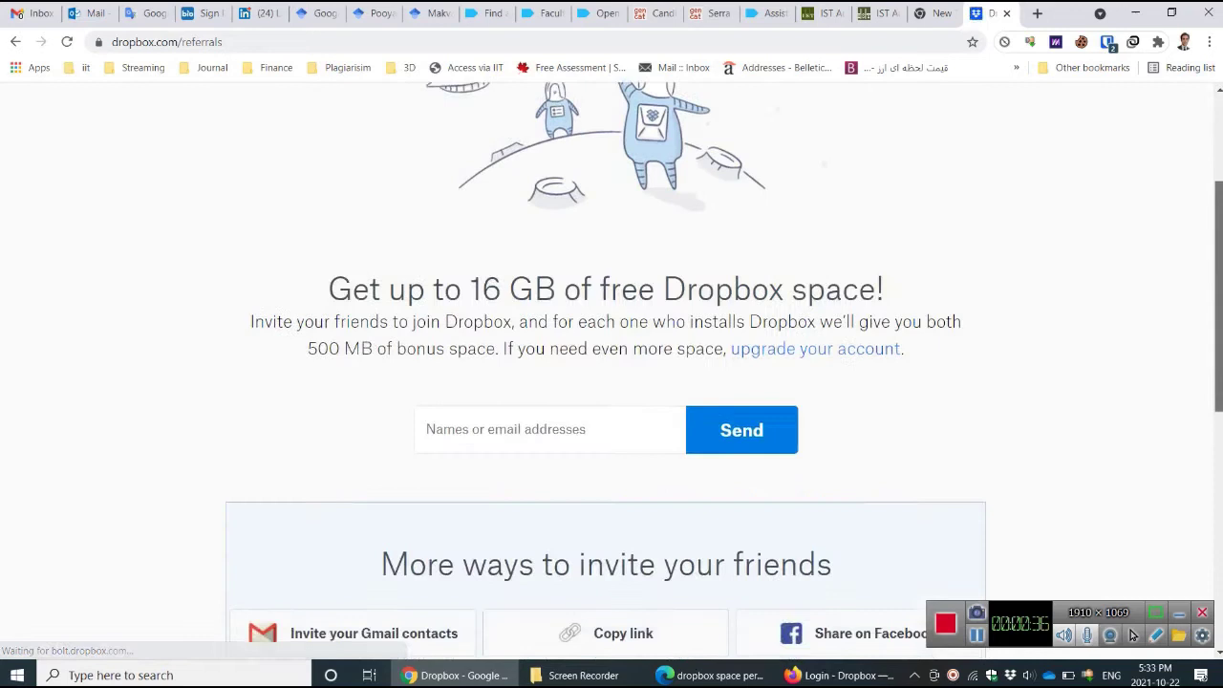
scroll(612, 382, "down", 1)
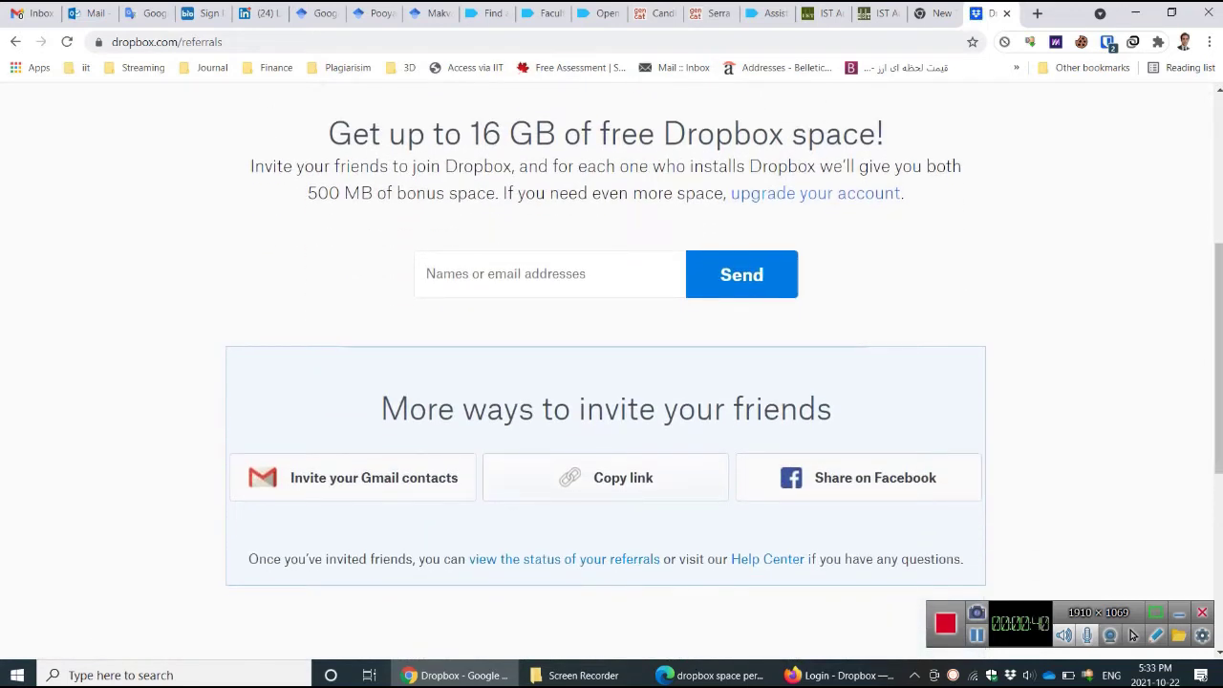
Switch to the second Dropbox account in Edge, check its plan and space, and show its Refer a friend options.
left_click(712, 675)
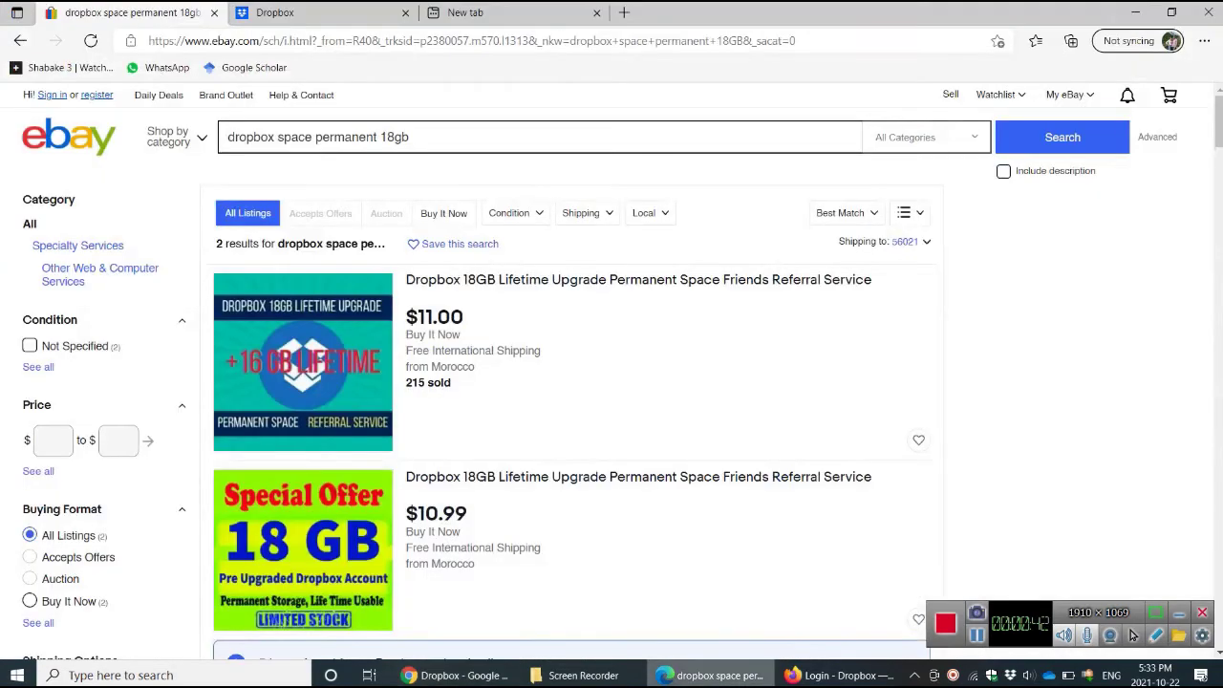
key("ctrl+shift+Tab")
key("ctrl+shift+Tab")
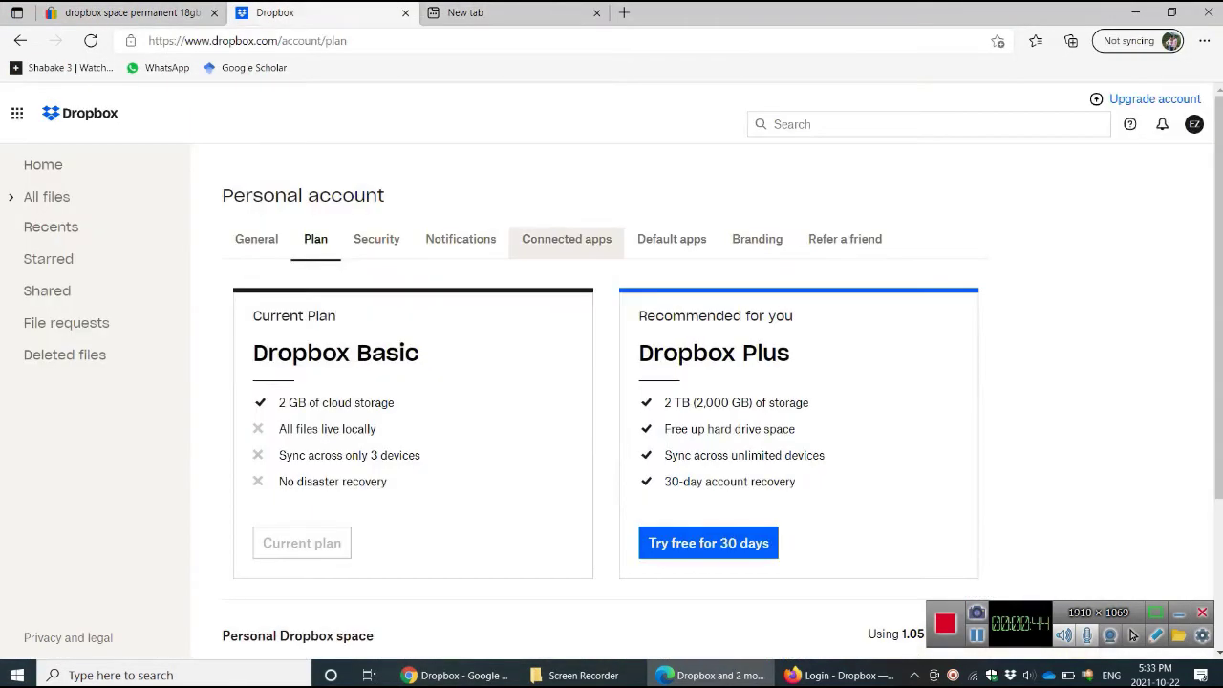
scroll(606, 430, "down", 2)
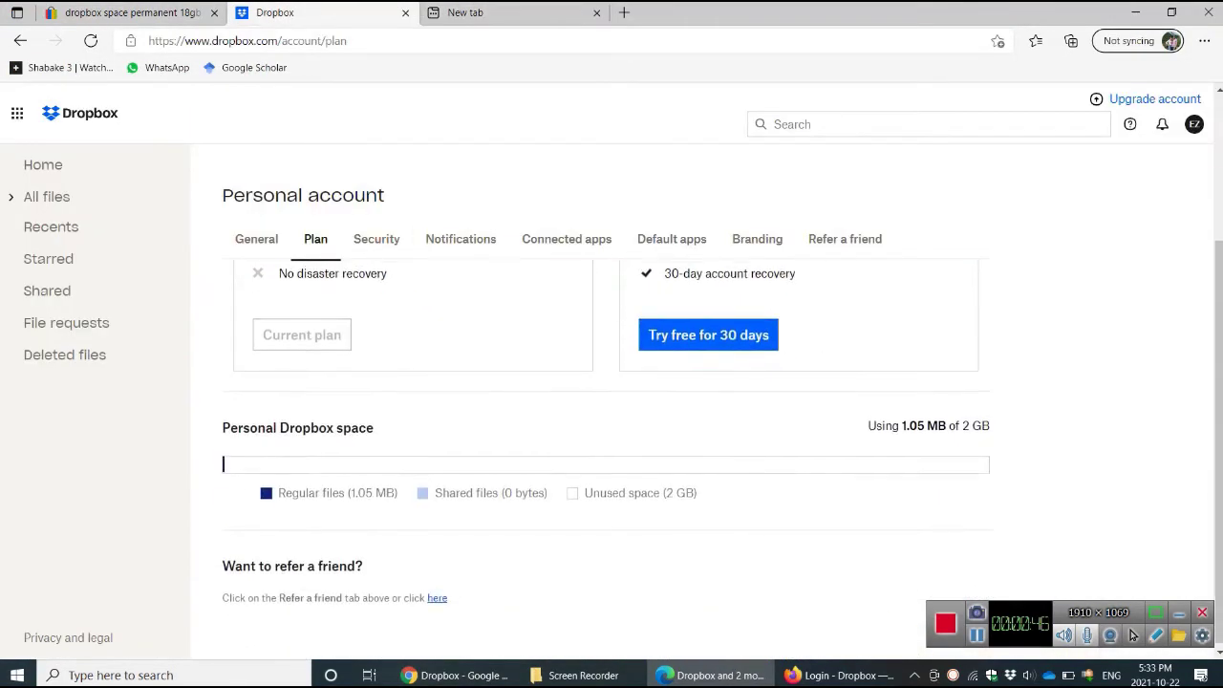
scroll(606, 430, "up", 2)
left_click(845, 239)
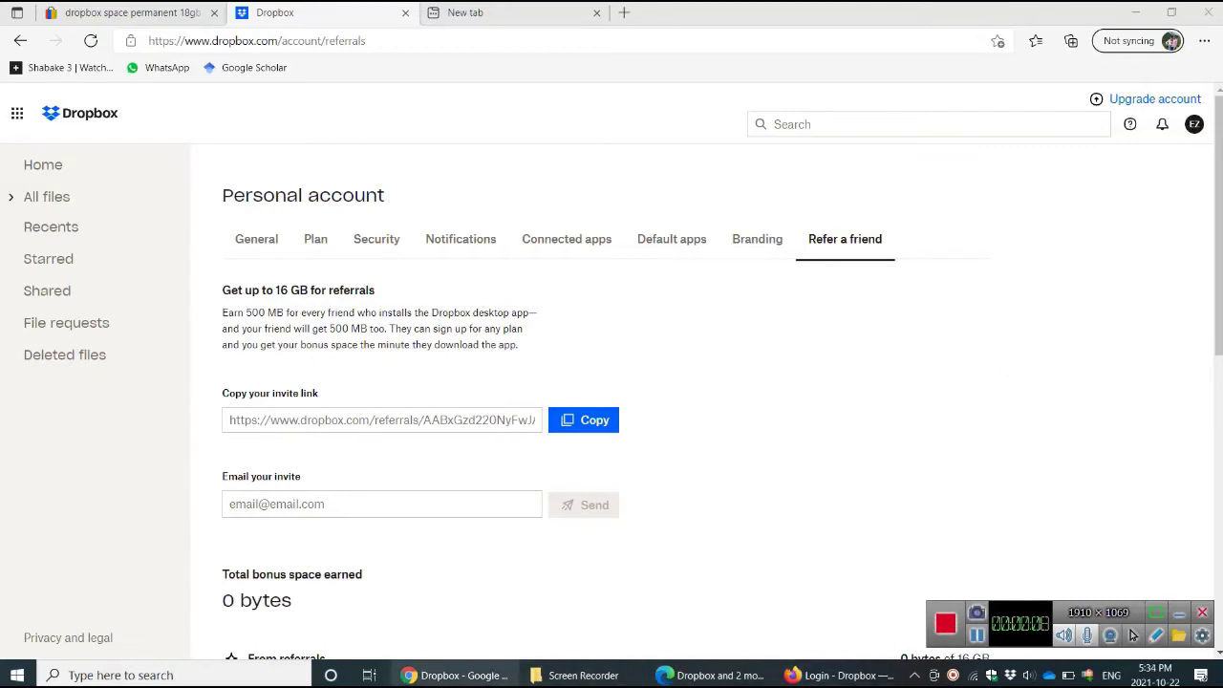
Switch to eBay, view the $11.00 Dropbox 18GB Lifetime Upgrade listing and begin a message to its seller.
left_click(456, 675)
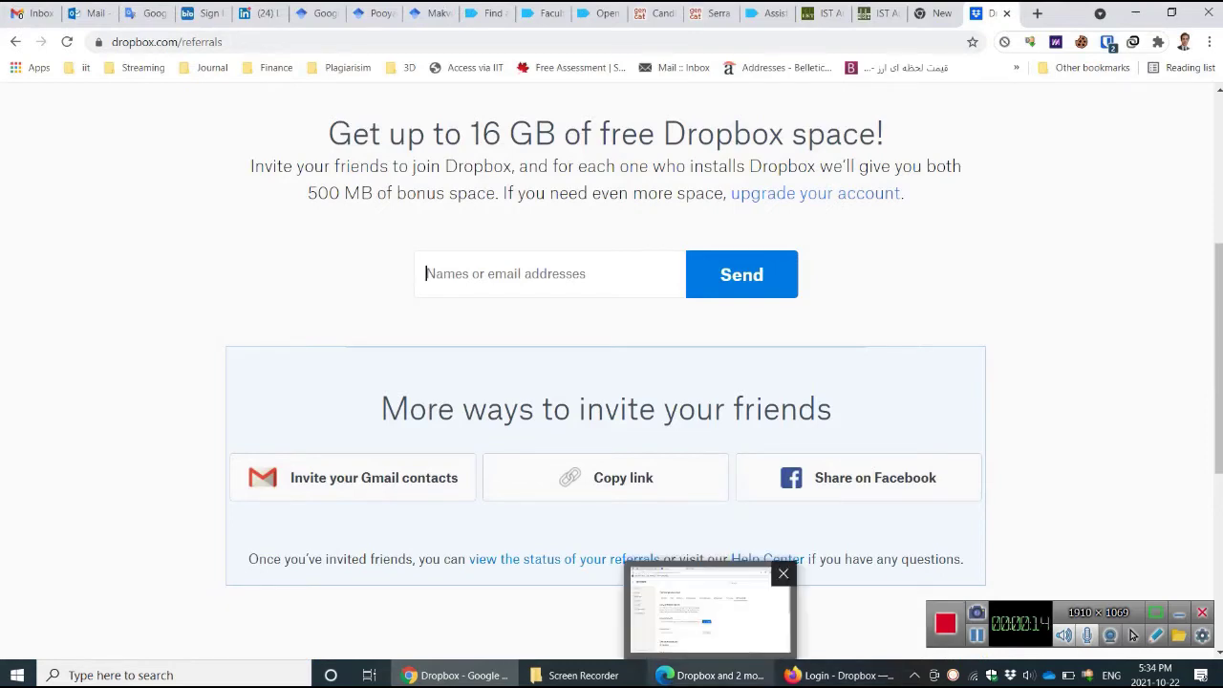
left_click(712, 675)
left_click(132, 12)
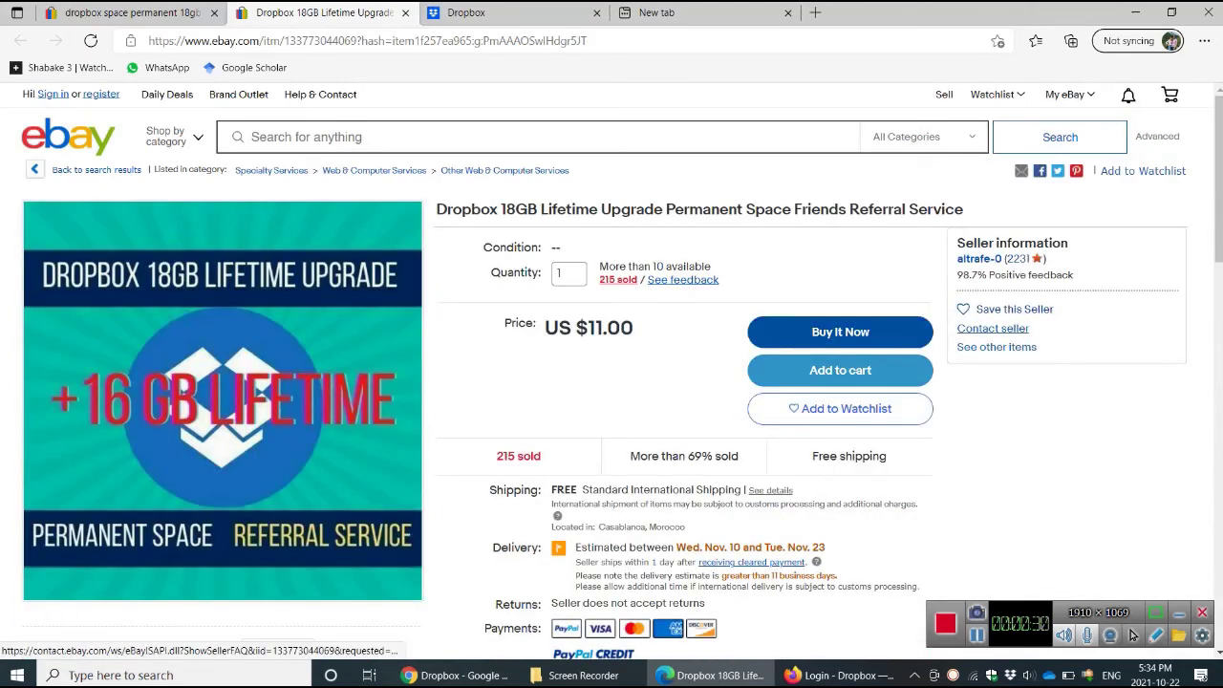
left_click(993, 328)
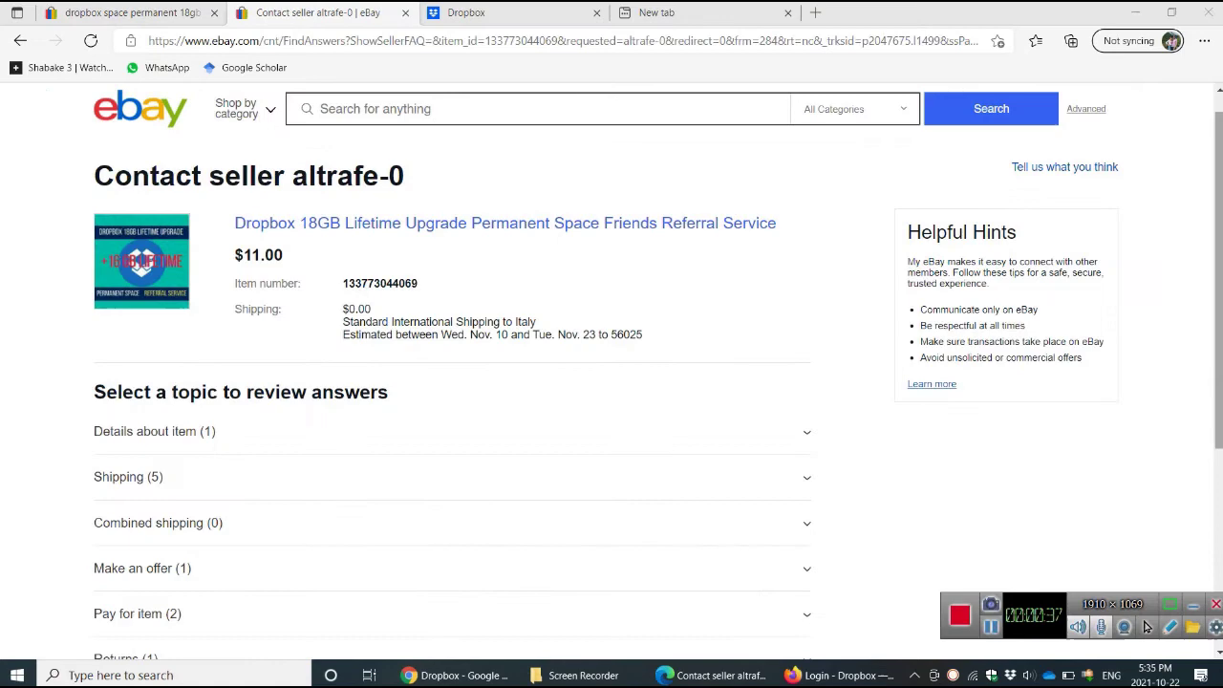
left_click_drag(1218, 280, 1218, 357)
scroll(1147, 626, "down", 2)
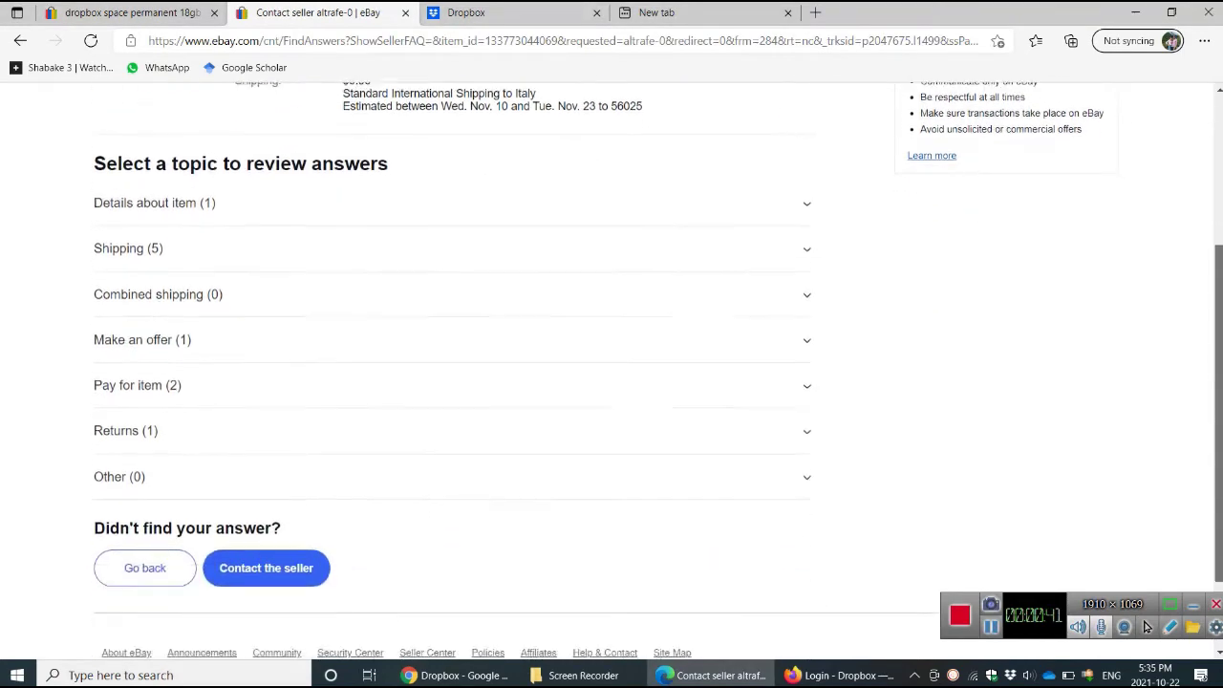
left_click(265, 522)
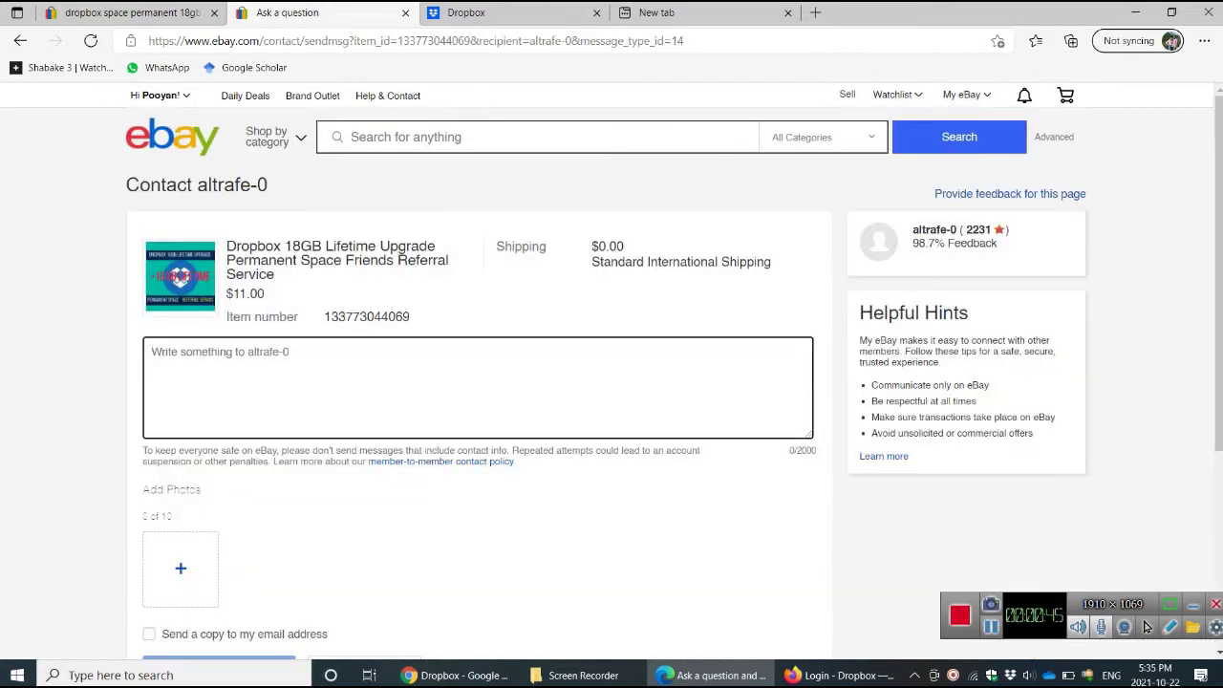
key("Return")
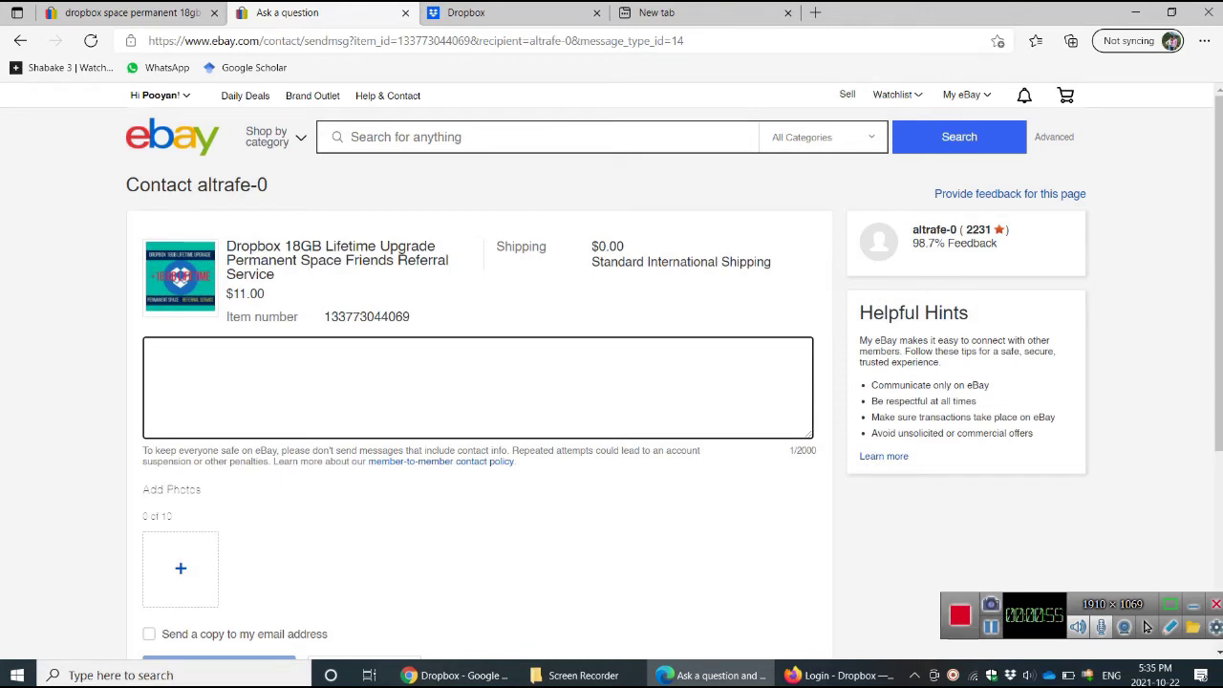
Return to the Dropbox referral page in Chrome and check the account's storage summary.
key("alt+Tab")
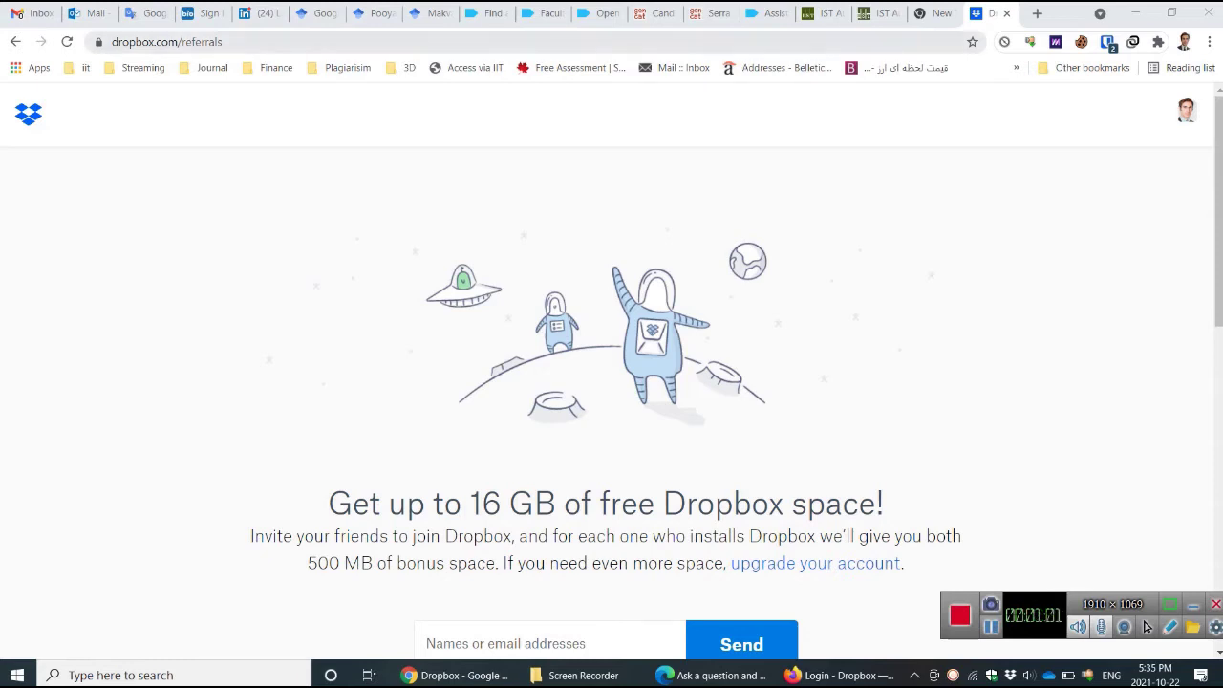
left_click(1187, 110)
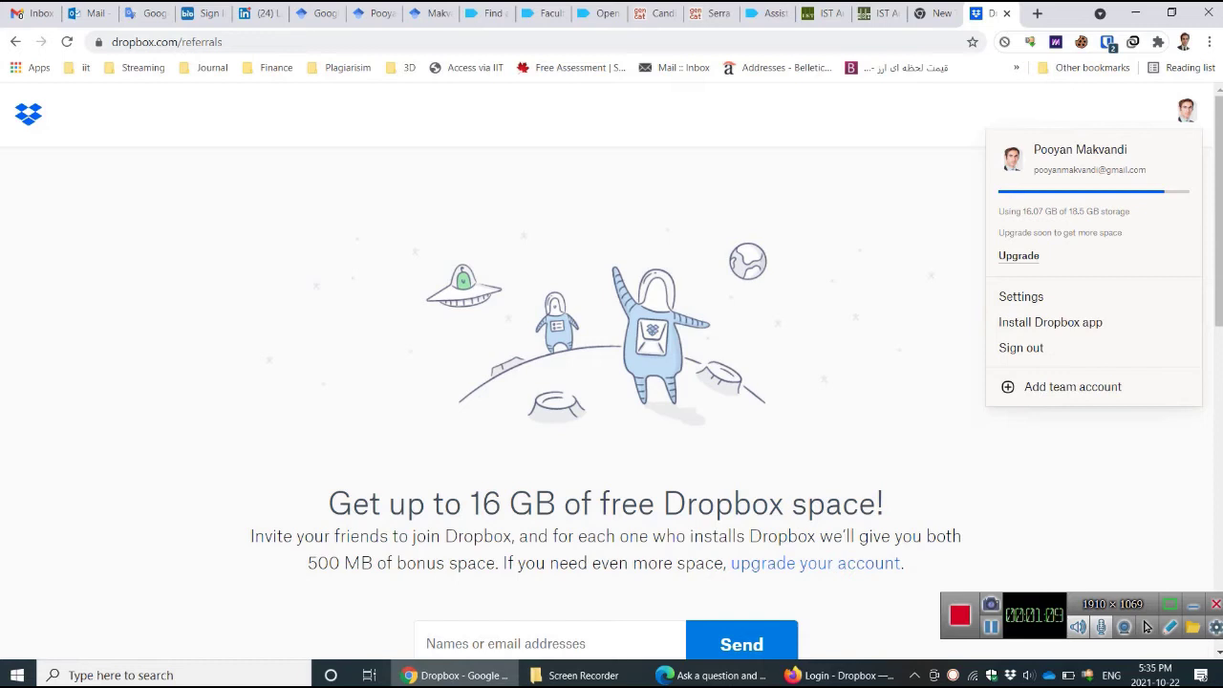
key("Escape")
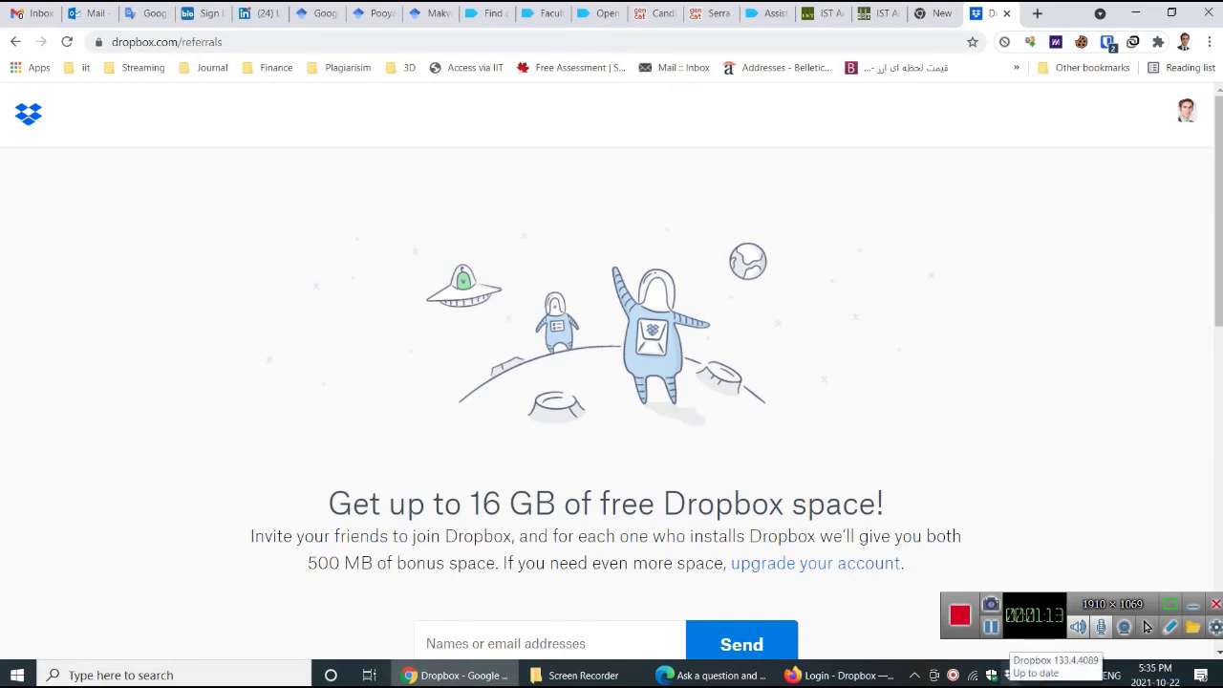
Open the Dropbox desktop app's Preferences and start the automatic backup setup for this PC.
left_click(1010, 674)
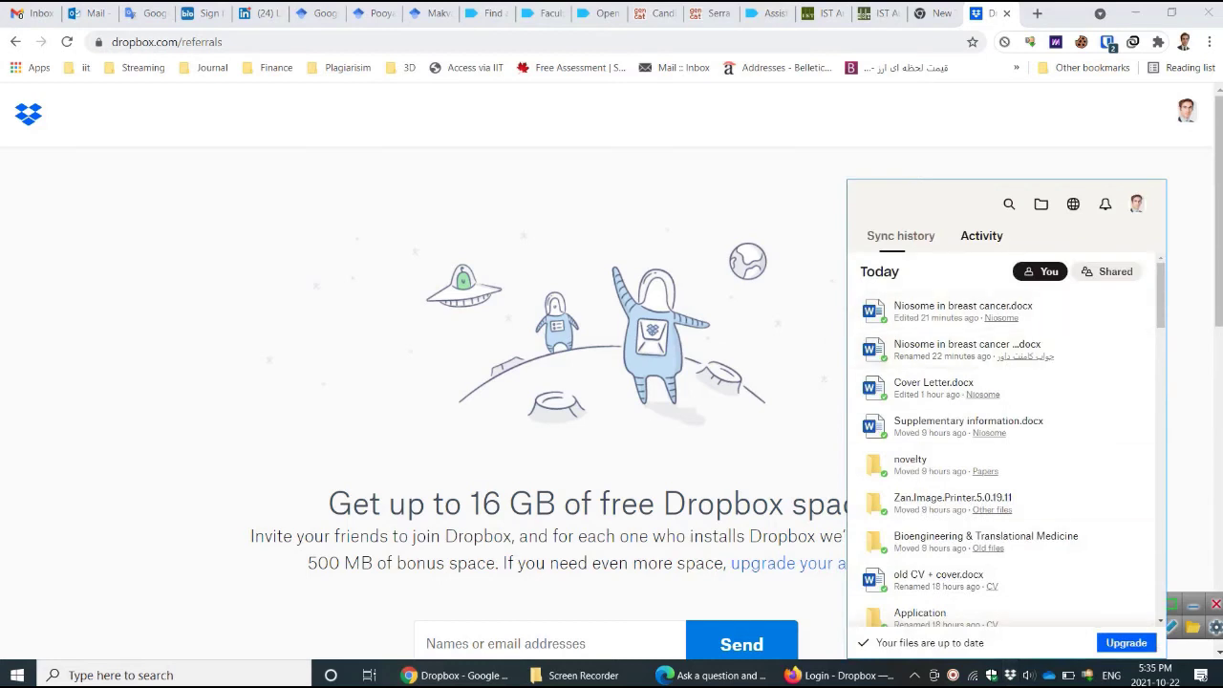
left_click(1137, 203)
key("Down")
key("Down")
key("Down")
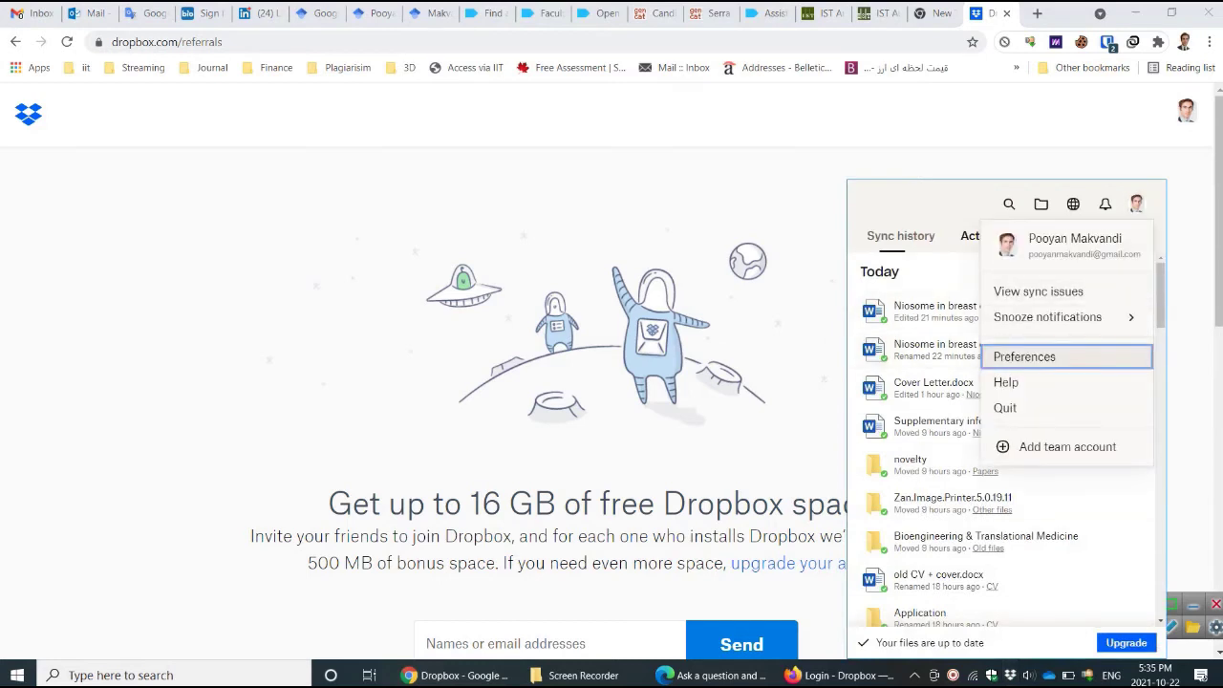
key("Return")
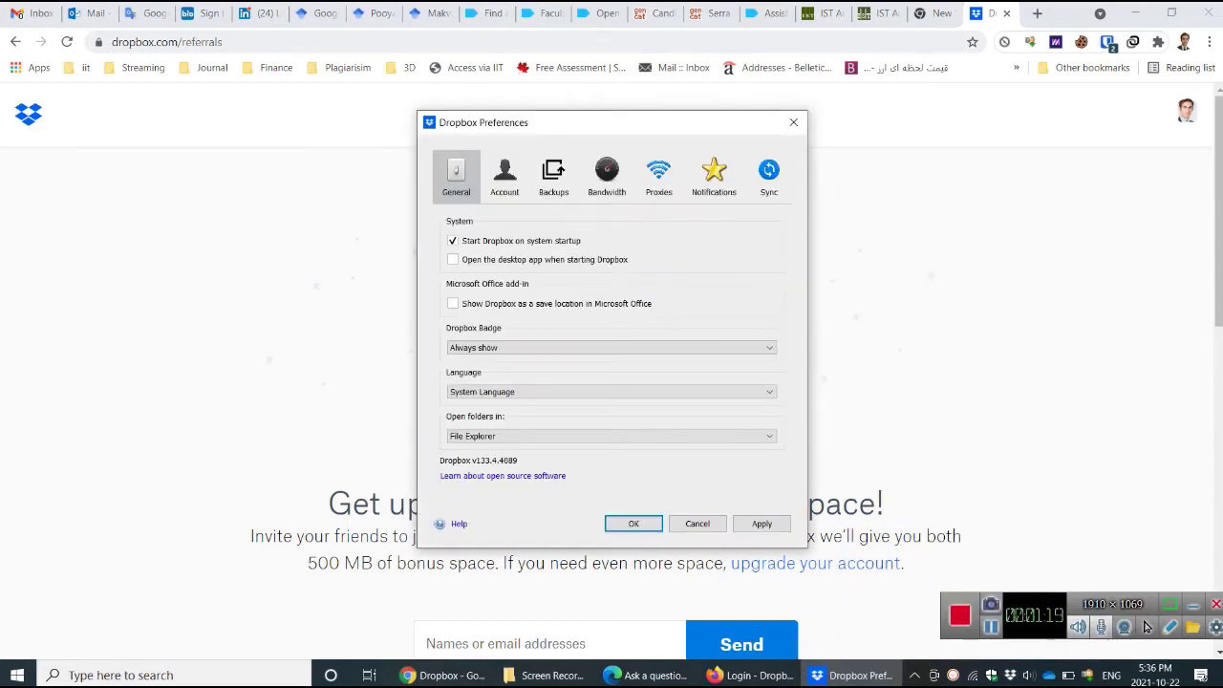
left_click(553, 177)
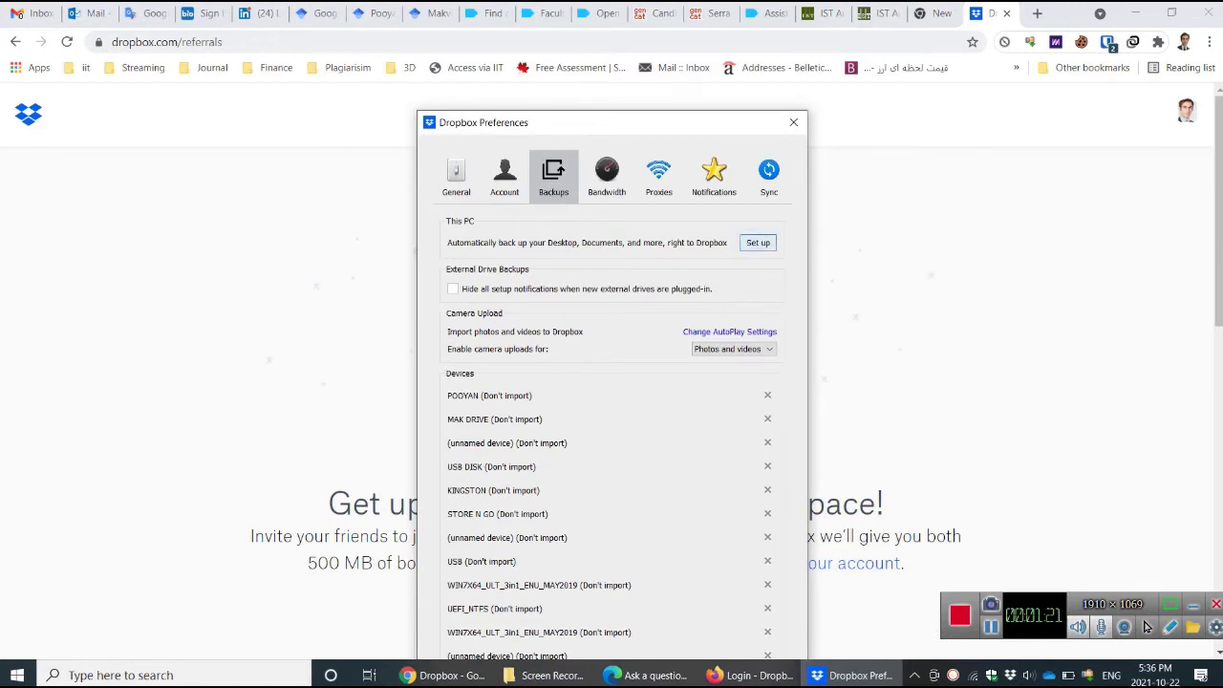
left_click(758, 243)
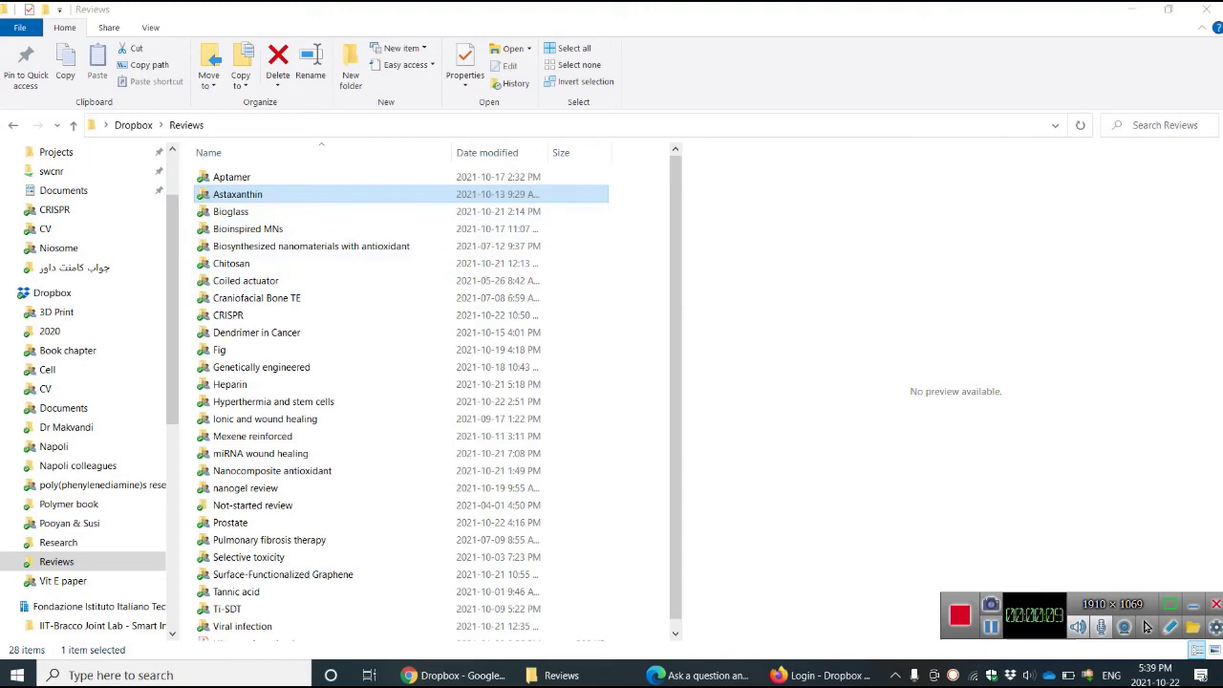
Open the Dropbox sharing dialog for the Bioglass folder inside Reviews.
right_click(248, 194)
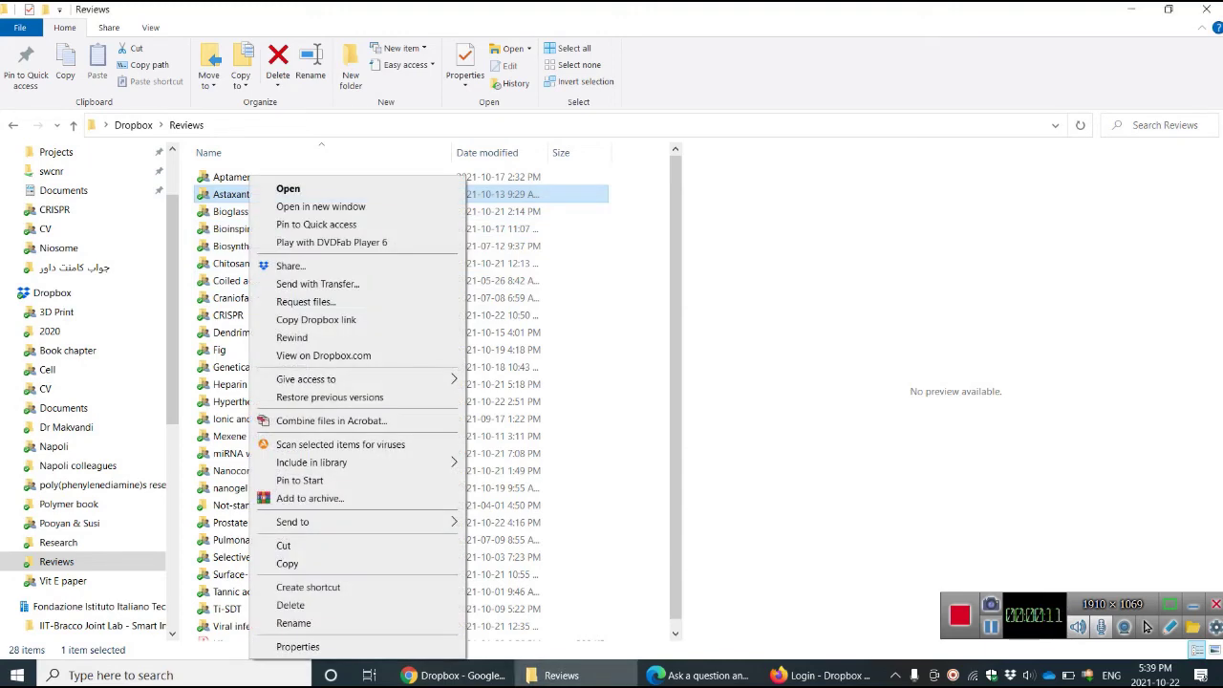
key("Escape")
left_click(230, 211)
right_click(249, 211)
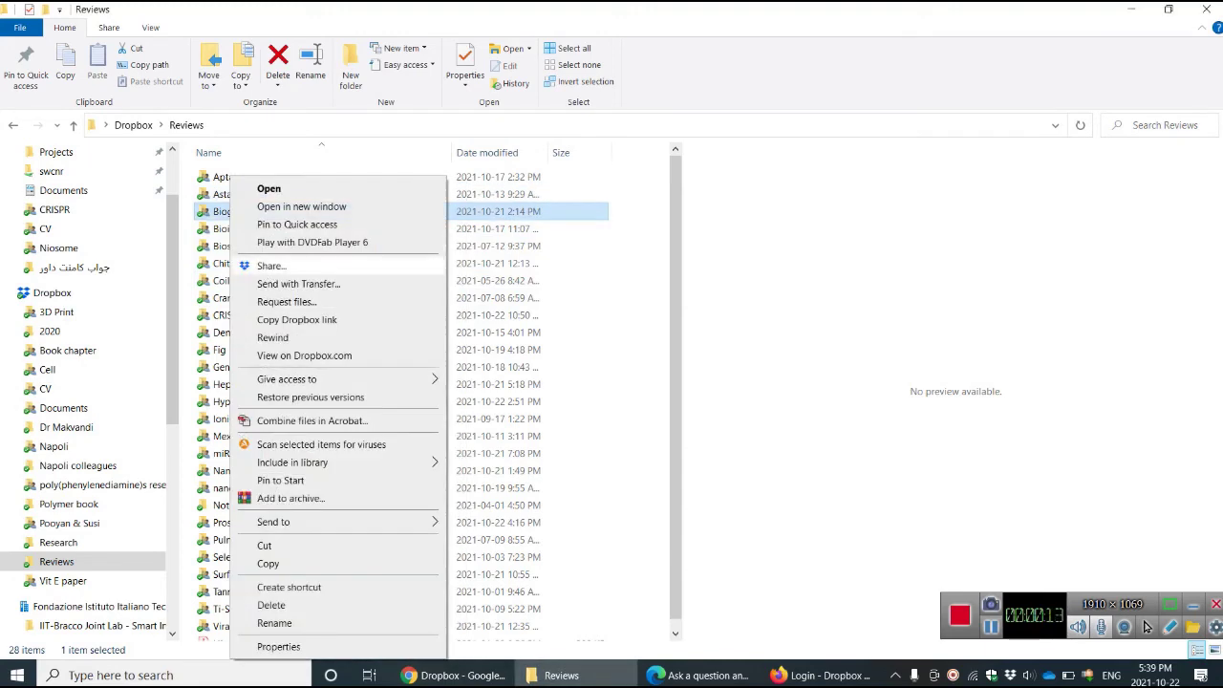
left_click(286, 266)
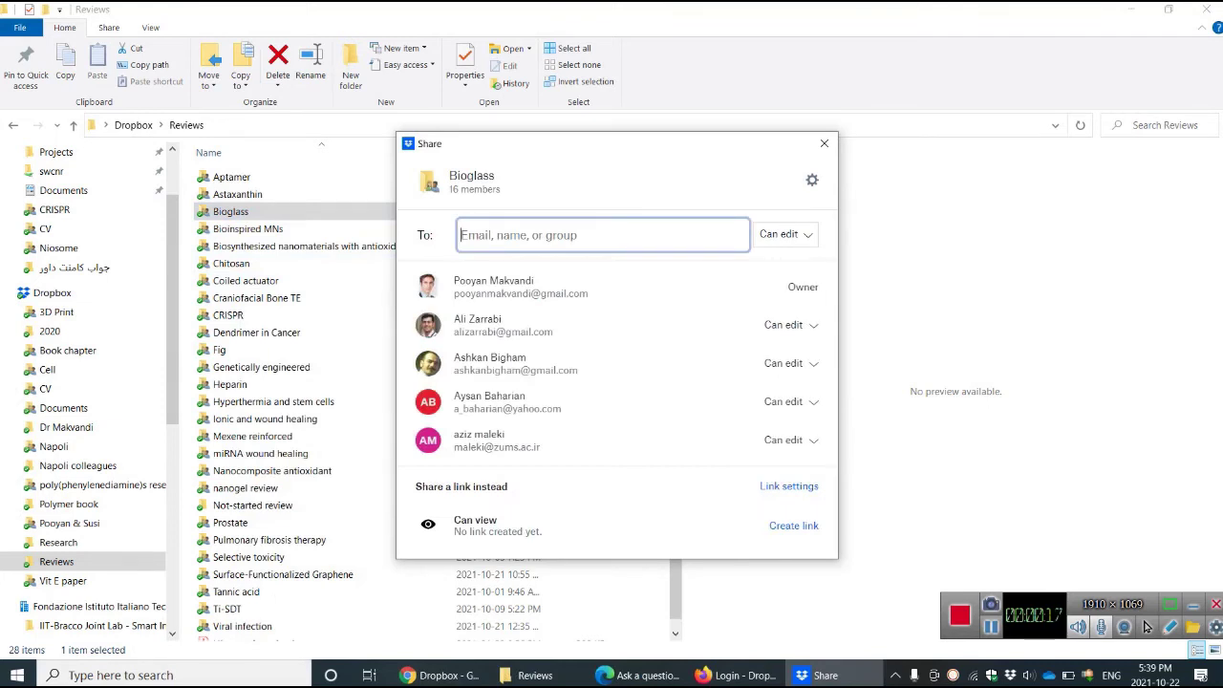
type("dfgd")
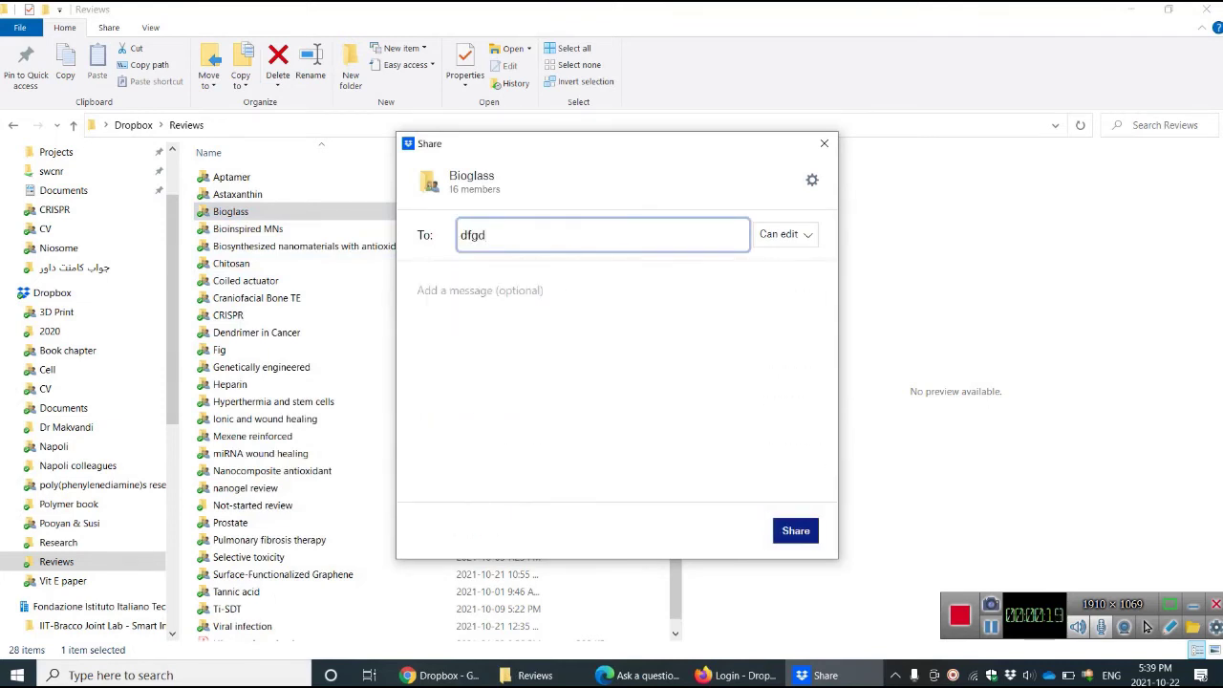
key("BackSpace")
key("BackSpace")
key("BackSpace")
key("BackSpace")
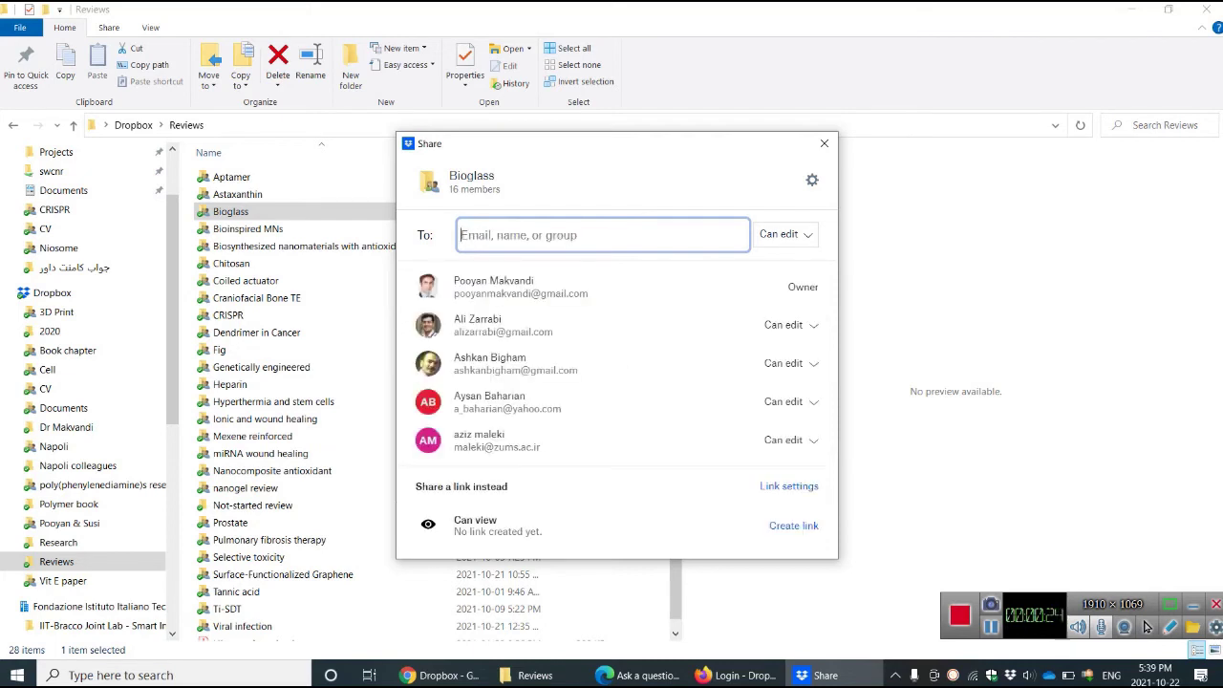
Inspect a member's permission options and the Bioglass folder settings, and close the sharing dialog without changes.
left_click(781, 325)
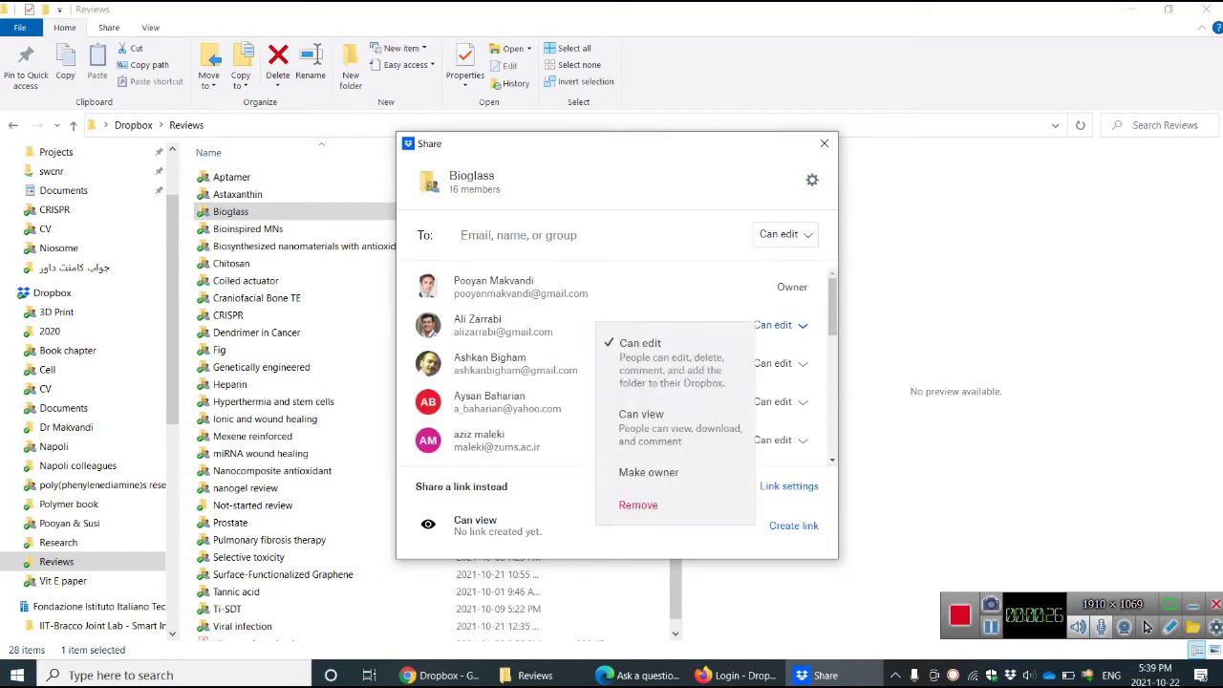
key("Escape")
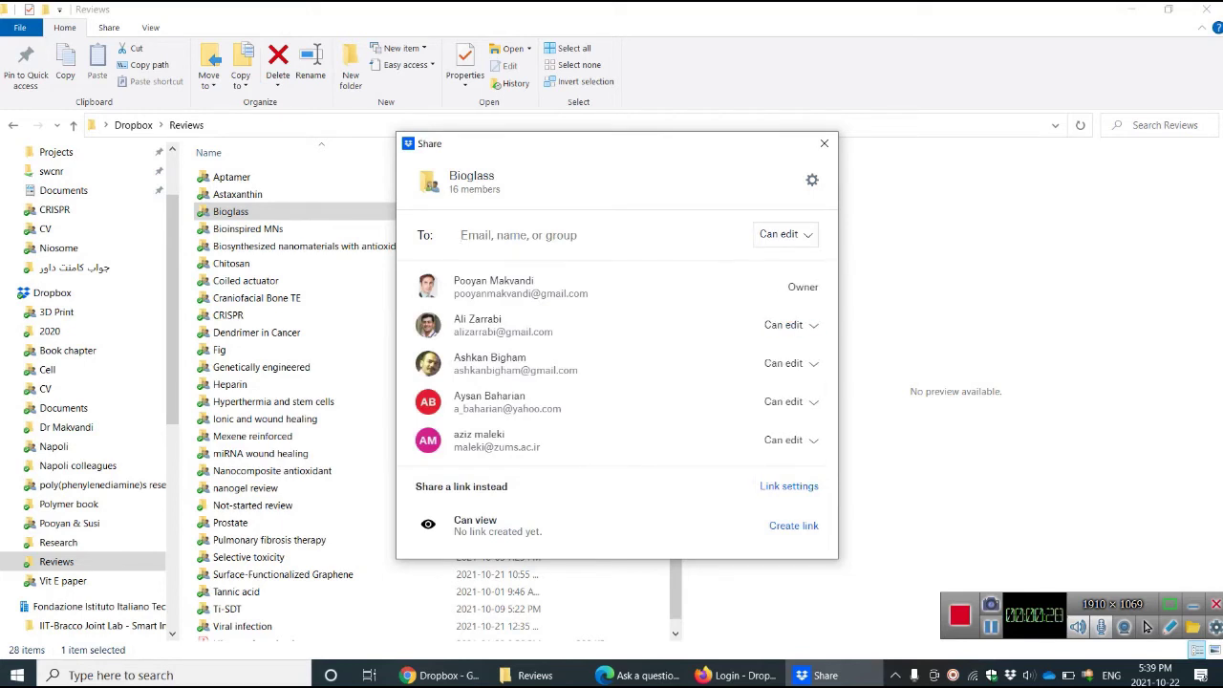
left_click(812, 180)
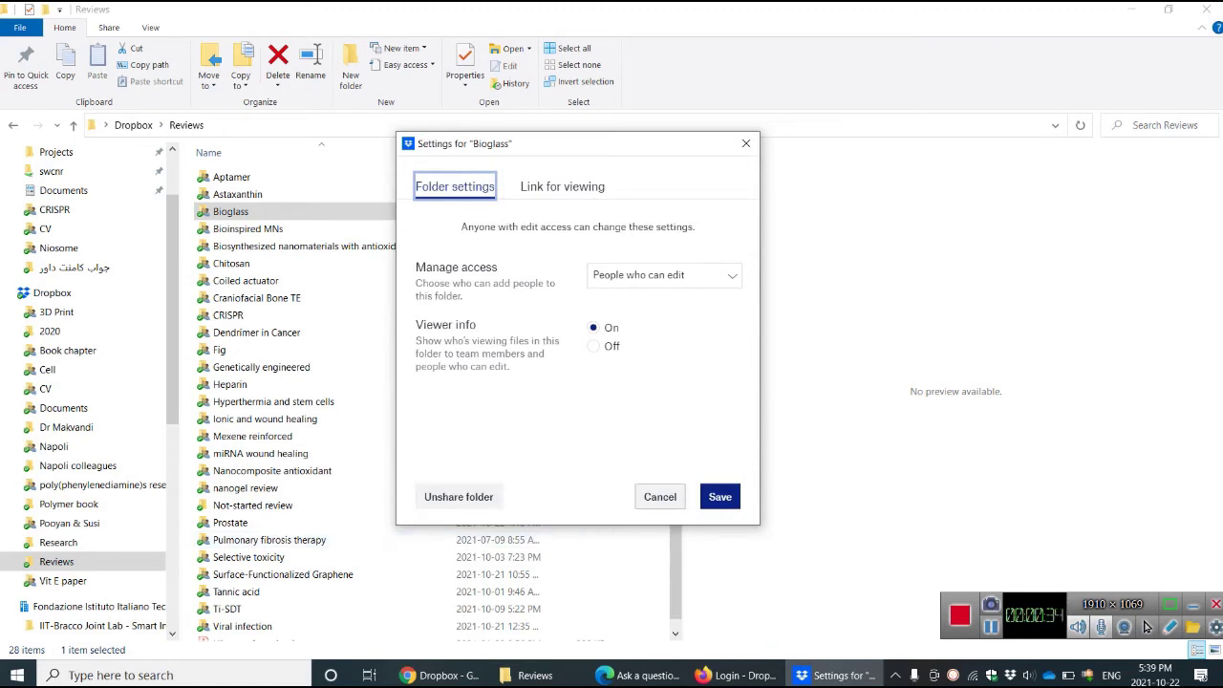
left_click(660, 496)
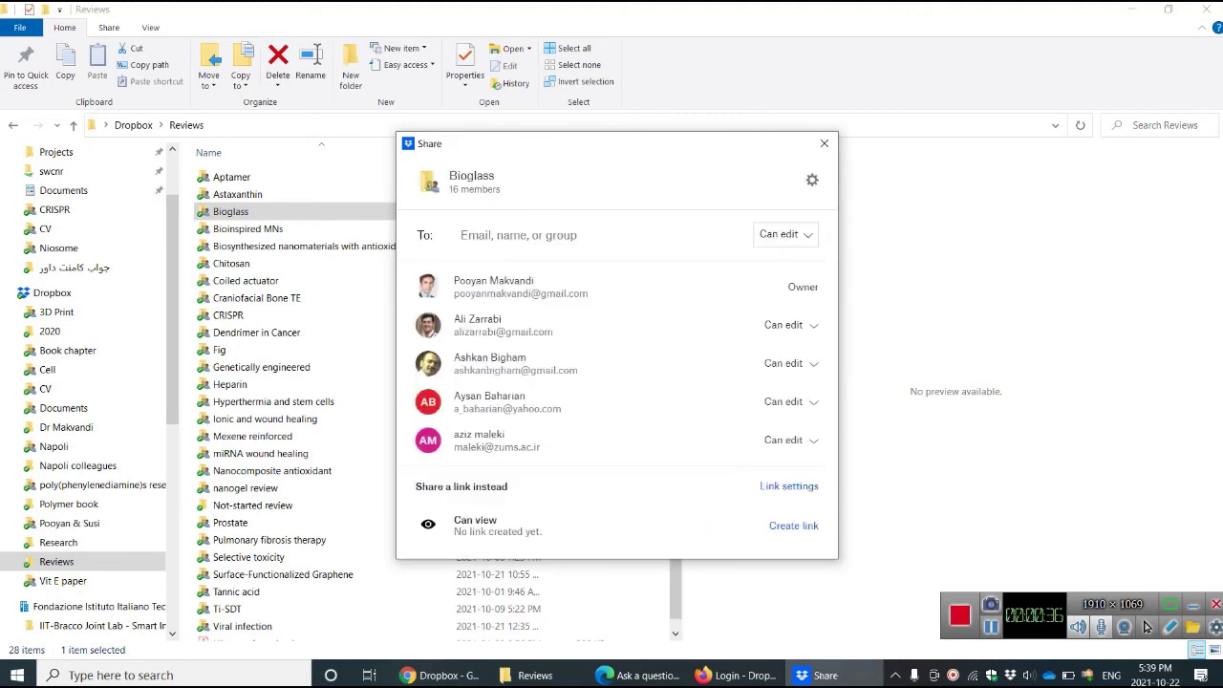
left_click(825, 143)
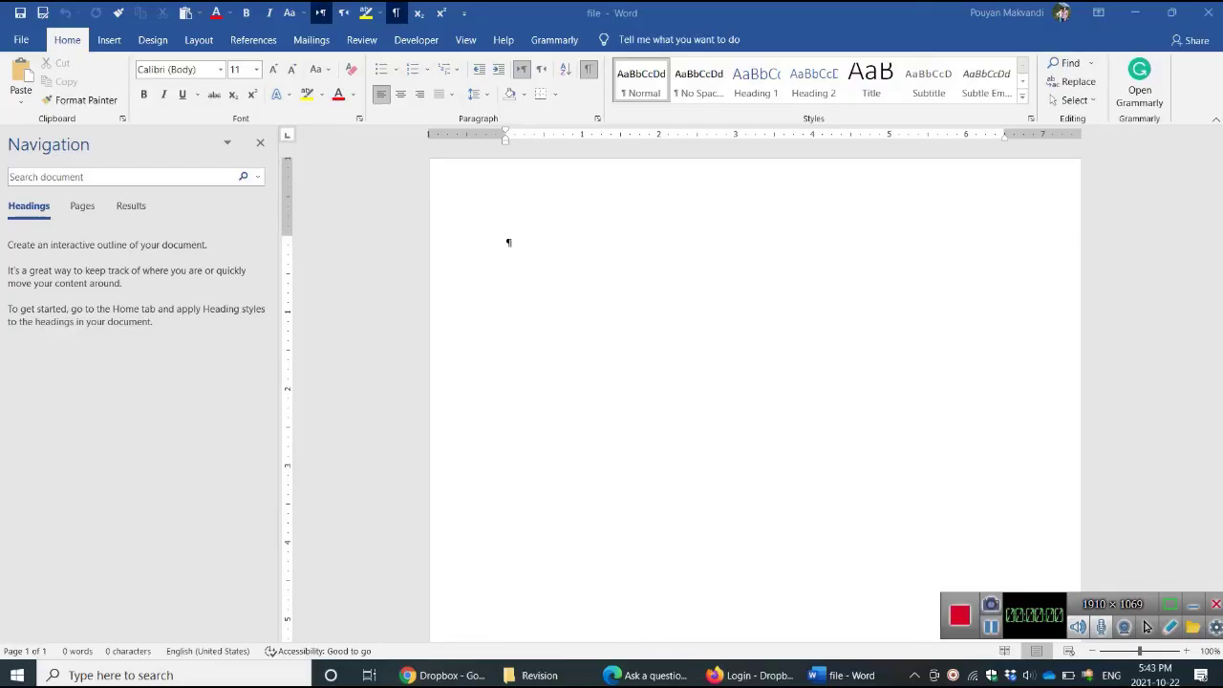
Switch to the Revision folder in File Explorer and open the Dropbox version history of the Word document named file.
left_click(506, 242)
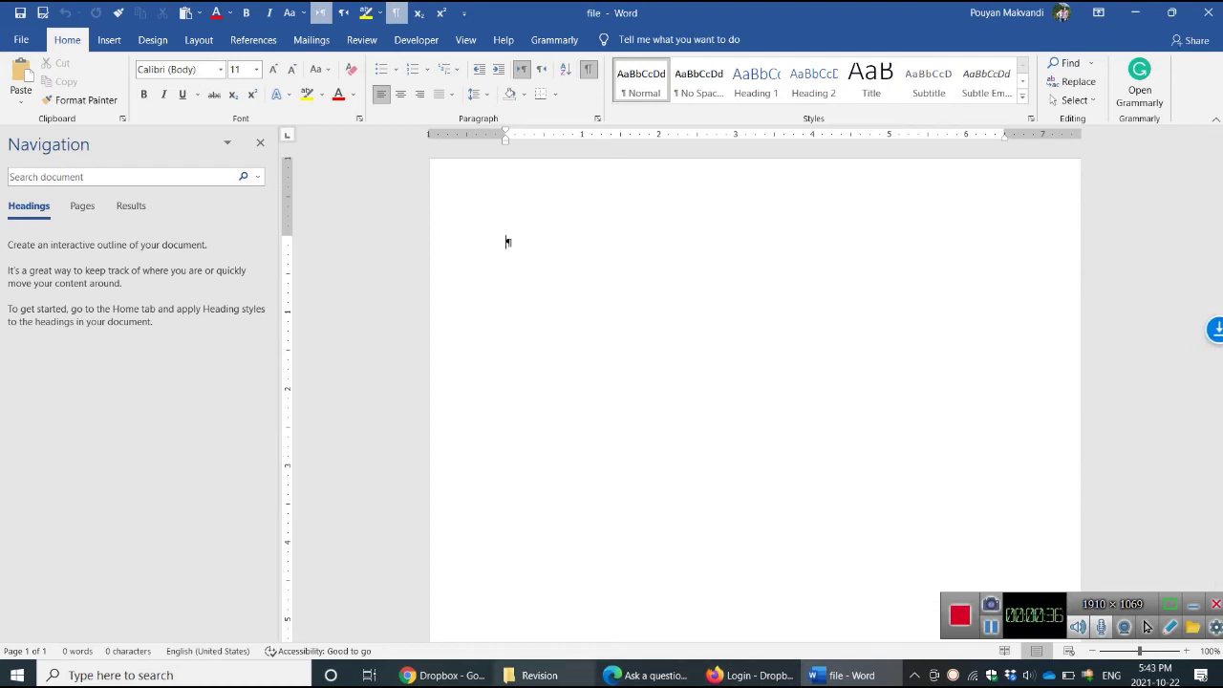
left_click(540, 674)
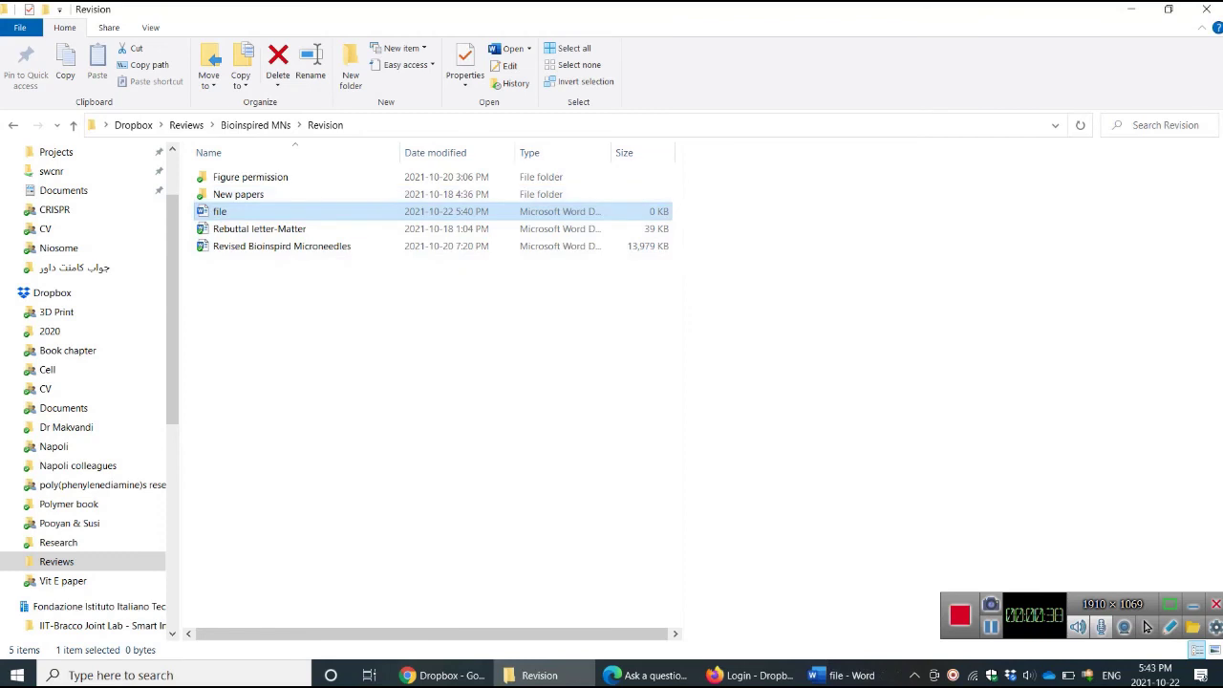
right_click(222, 212)
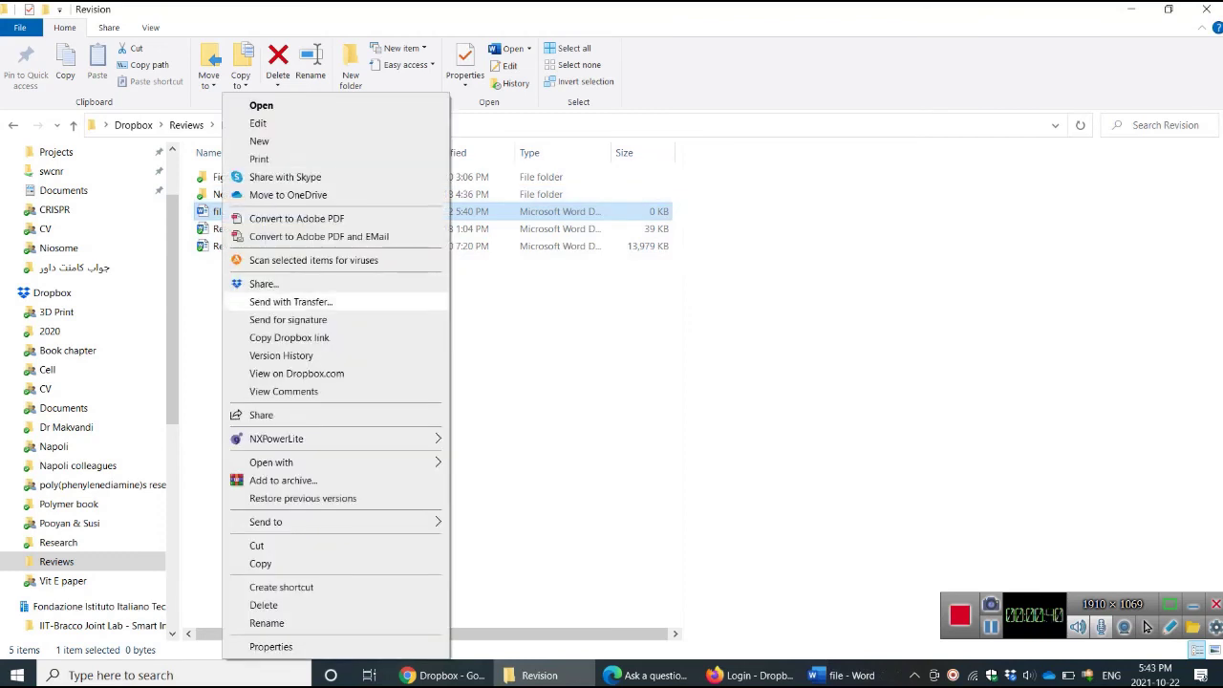
key("Down")
key("Down")
key("Down")
key("Up")
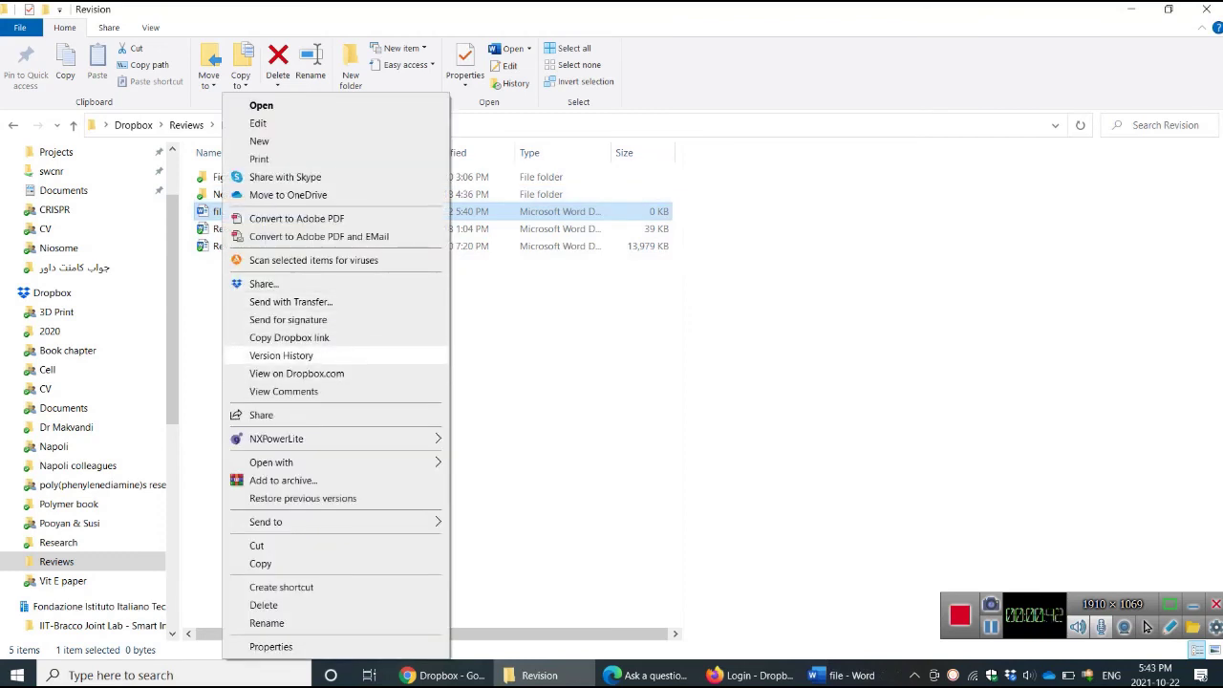
key("Up")
key("Up")
key("Down")
key("Down")
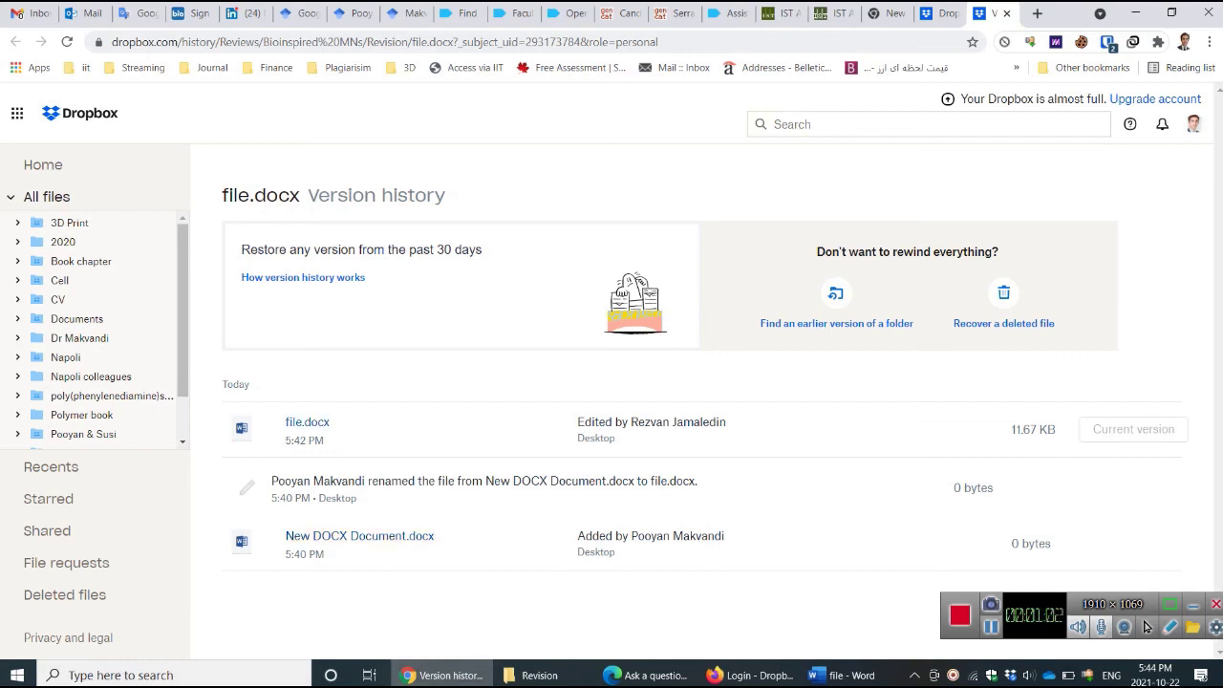
Open the current version of file.docx from the version history and examine the text in its preview.
left_click(307, 422)
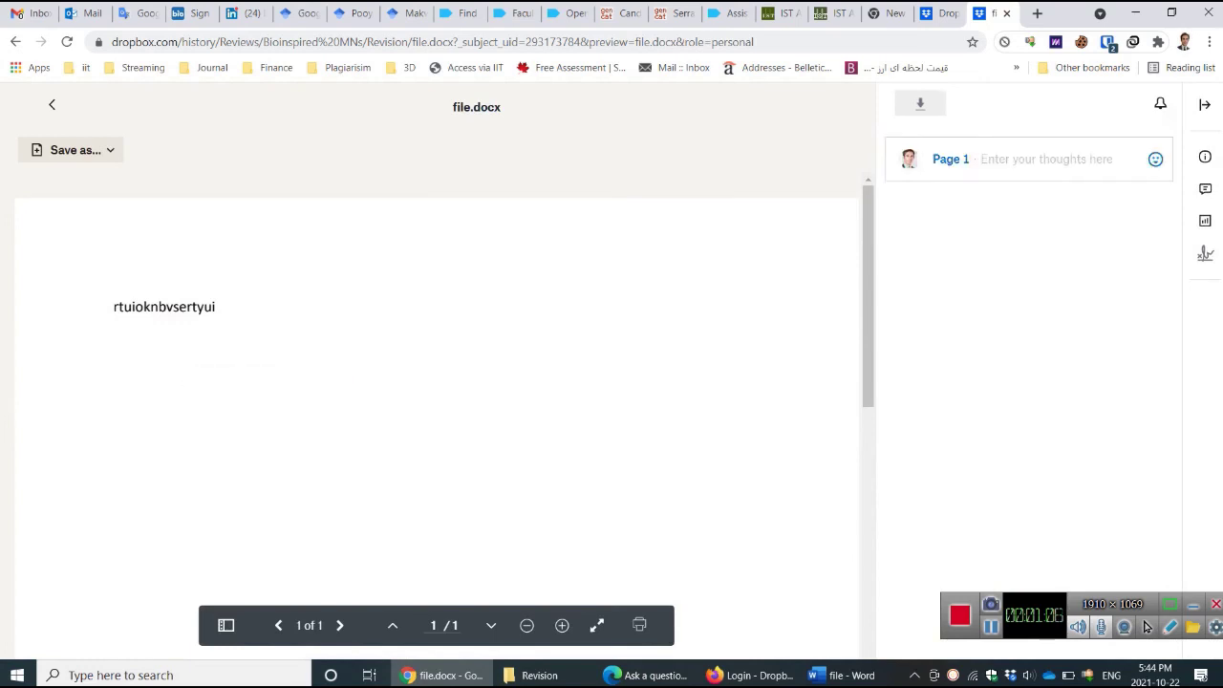
left_click(198, 306)
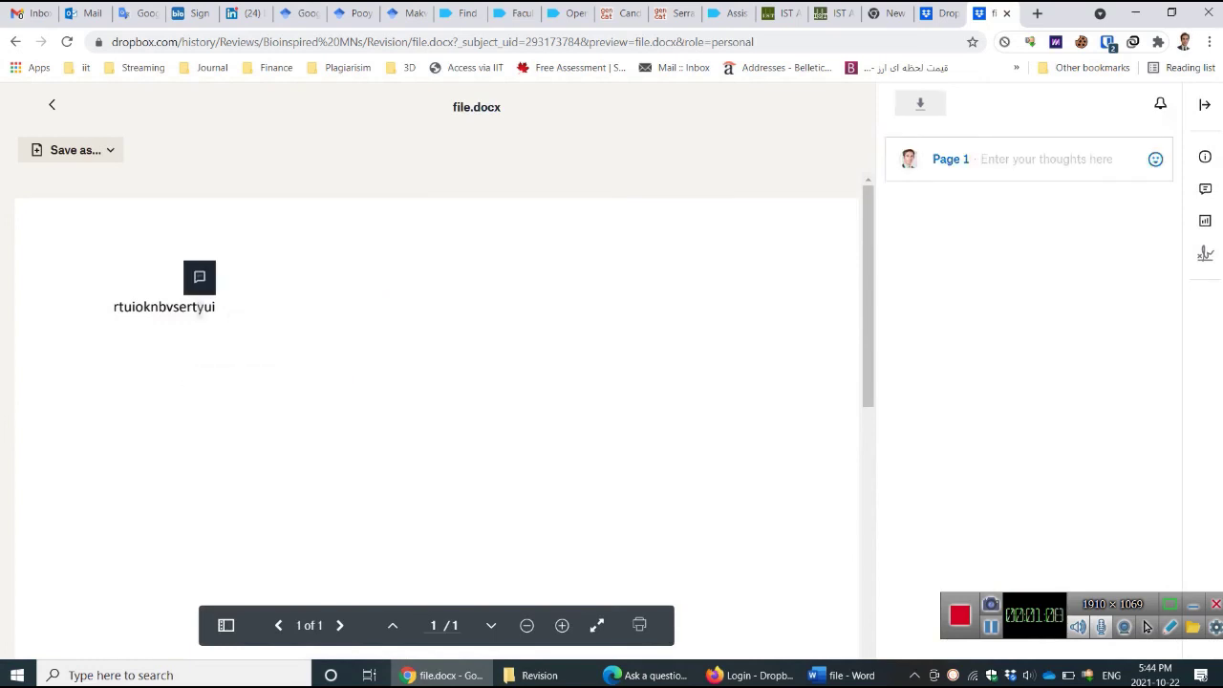
scroll(199, 286, "down", 1)
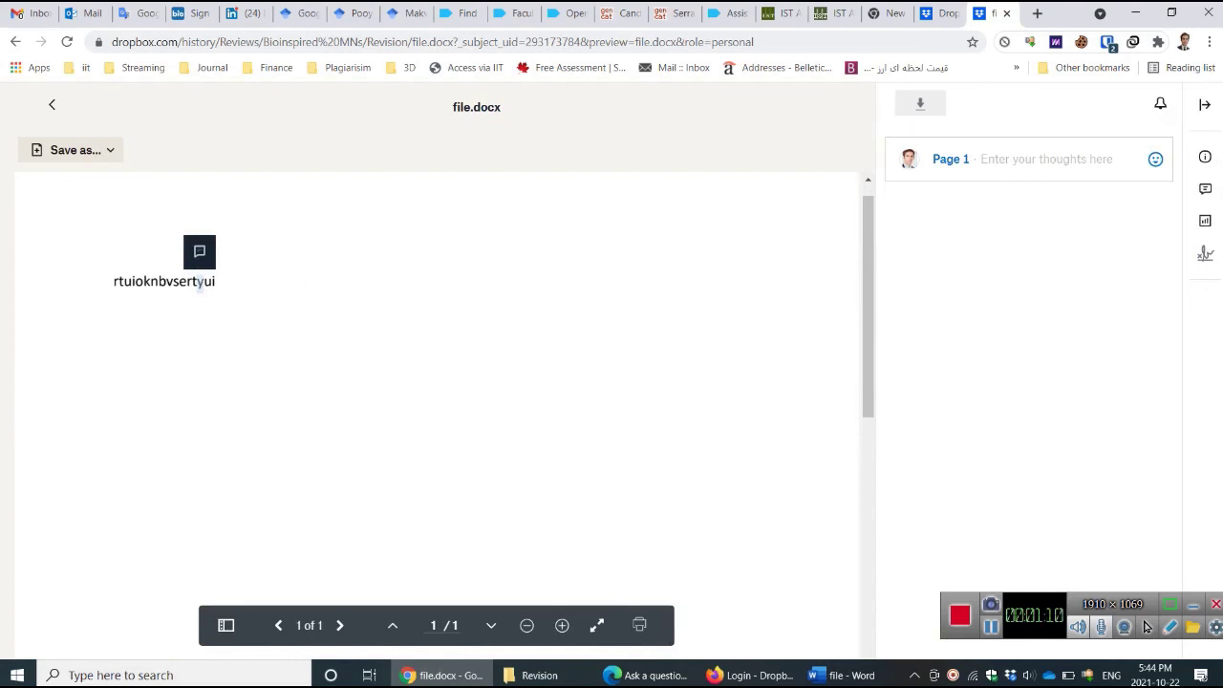